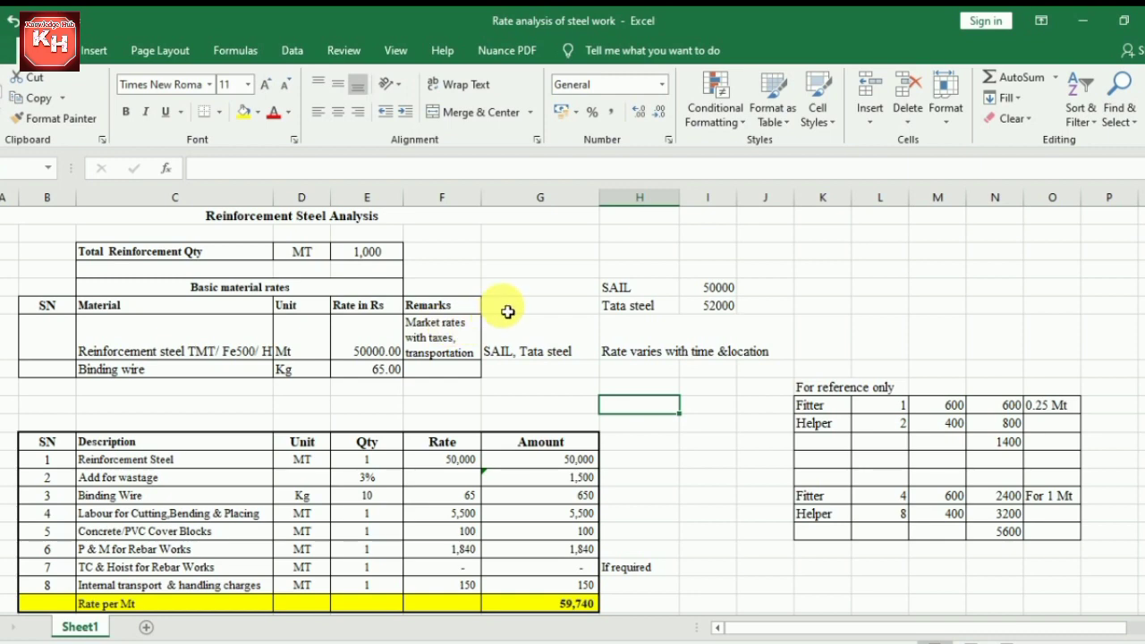
Check the total reinforcement quantity entry and its unit above the basic material rates
{"action": "left_click", "coordinate": [563, 255]}
{"action": "left_click", "coordinate": [637, 253]}
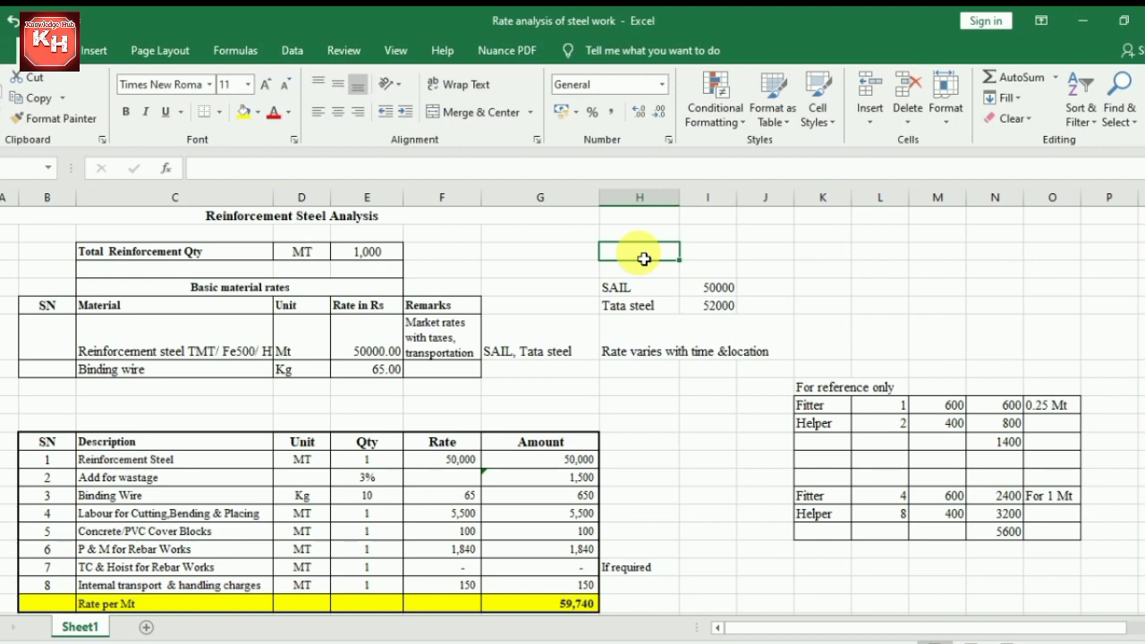
{"action": "left_click", "coordinate": [100, 255]}
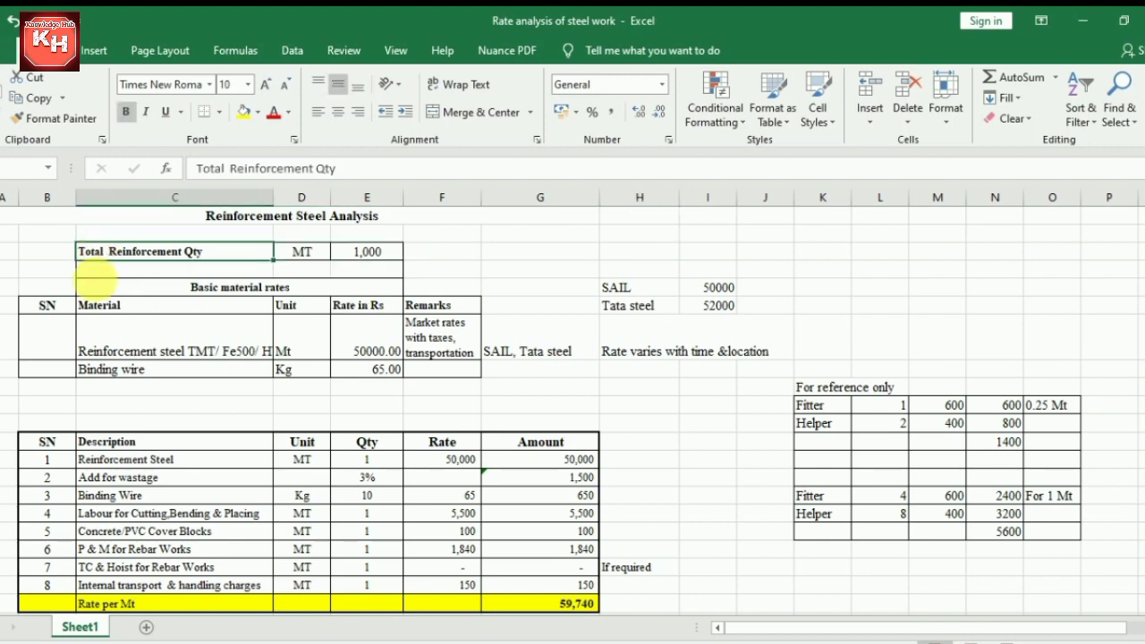
{"action": "left_click", "coordinate": [301, 253]}
{"action": "left_click", "coordinate": [367, 252]}
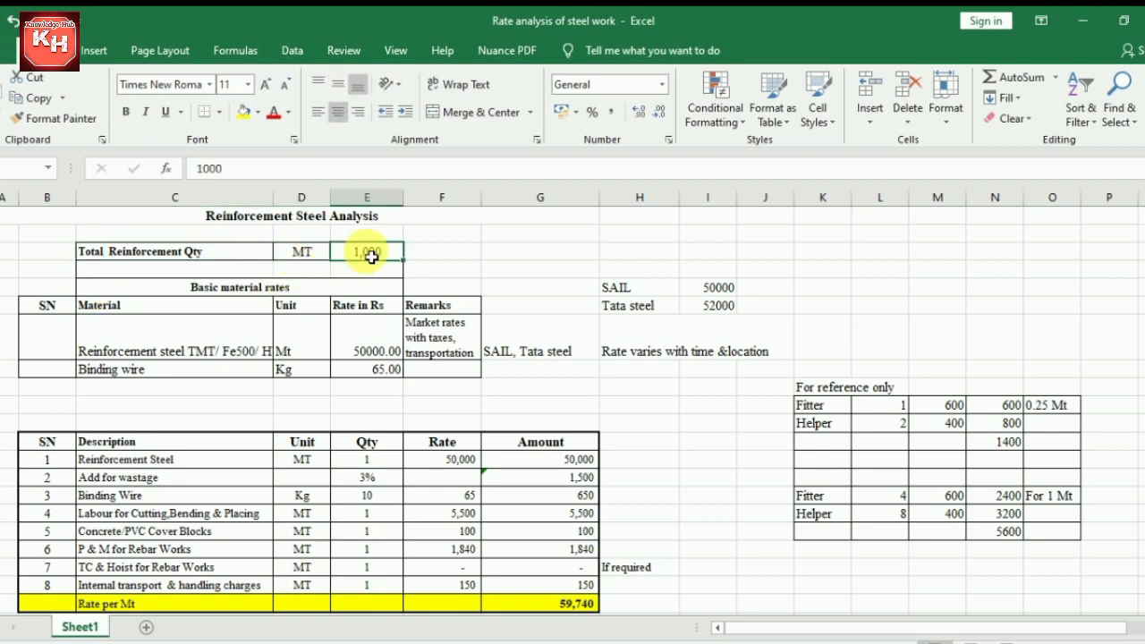
Examine the basic rates for reinforcement steel and binding wire, including the remarks and the SAIL and Tata steel prices
{"action": "left_click", "coordinate": [152, 343]}
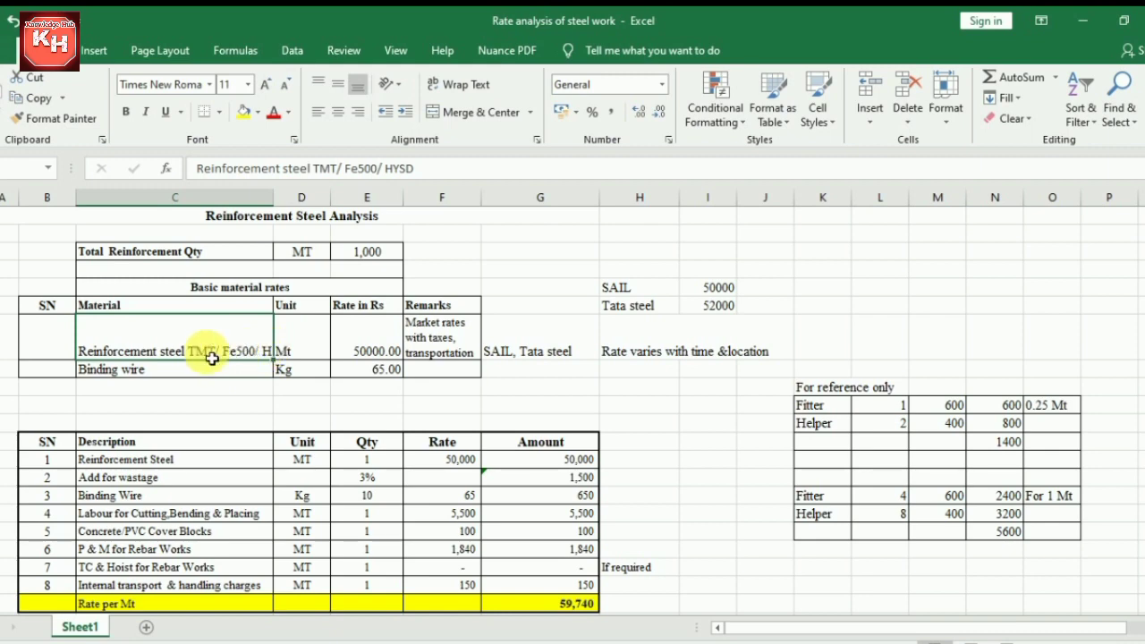
{"action": "left_click", "coordinate": [304, 351]}
{"action": "left_click", "coordinate": [354, 344]}
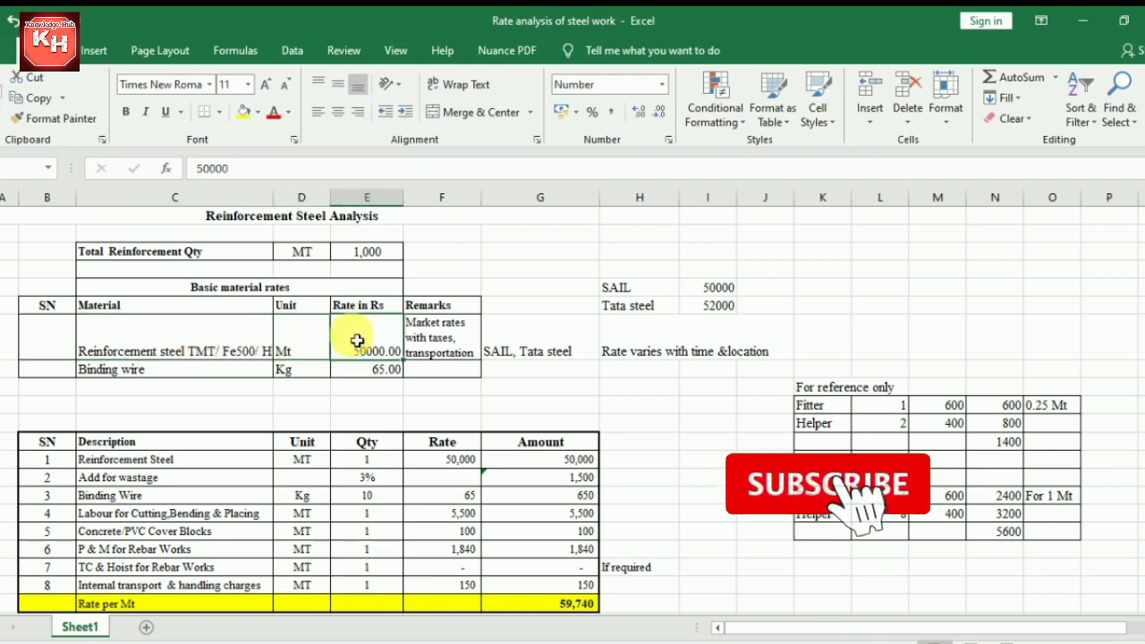
{"action": "left_click", "coordinate": [438, 335]}
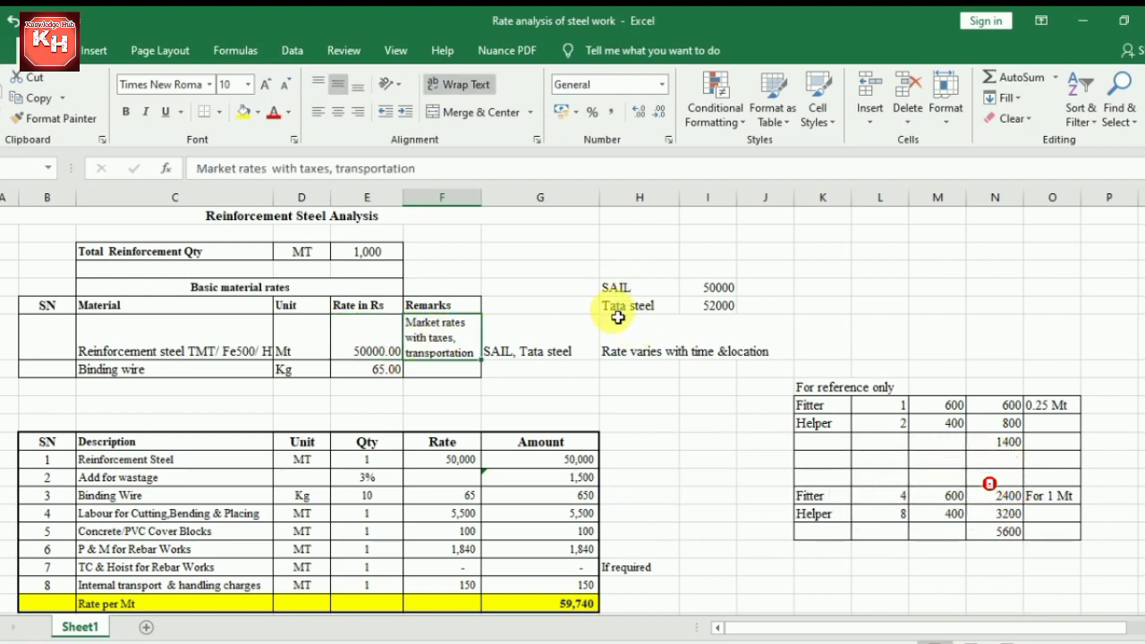
{"action": "left_click", "coordinate": [715, 286]}
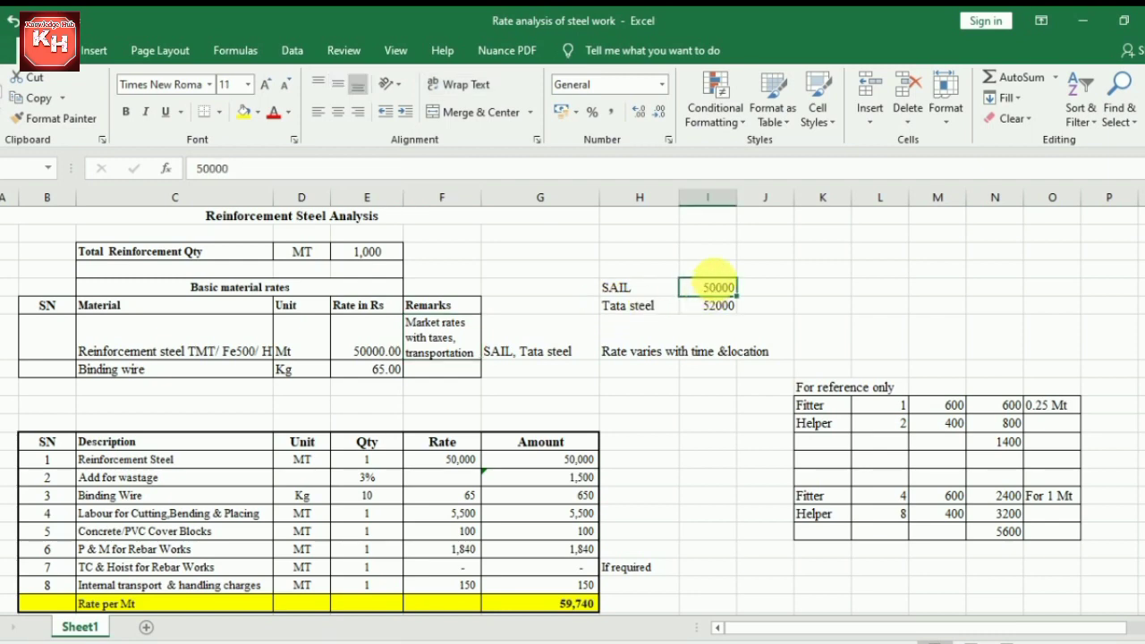
{"action": "left_click", "coordinate": [717, 305]}
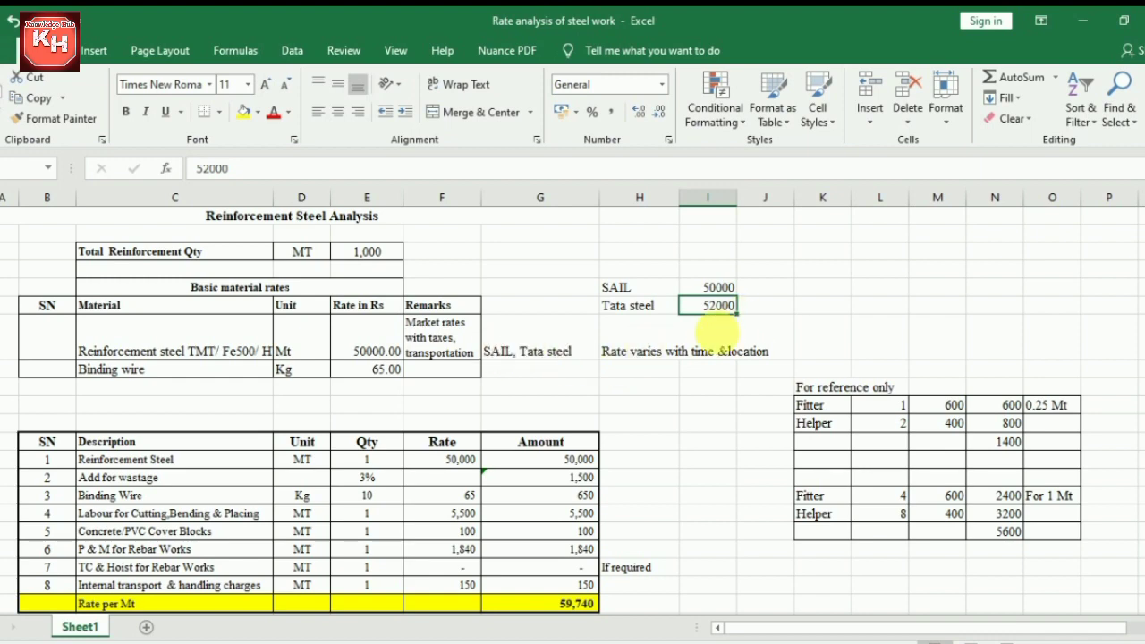
{"action": "left_click", "coordinate": [124, 369]}
{"action": "left_click", "coordinate": [363, 375]}
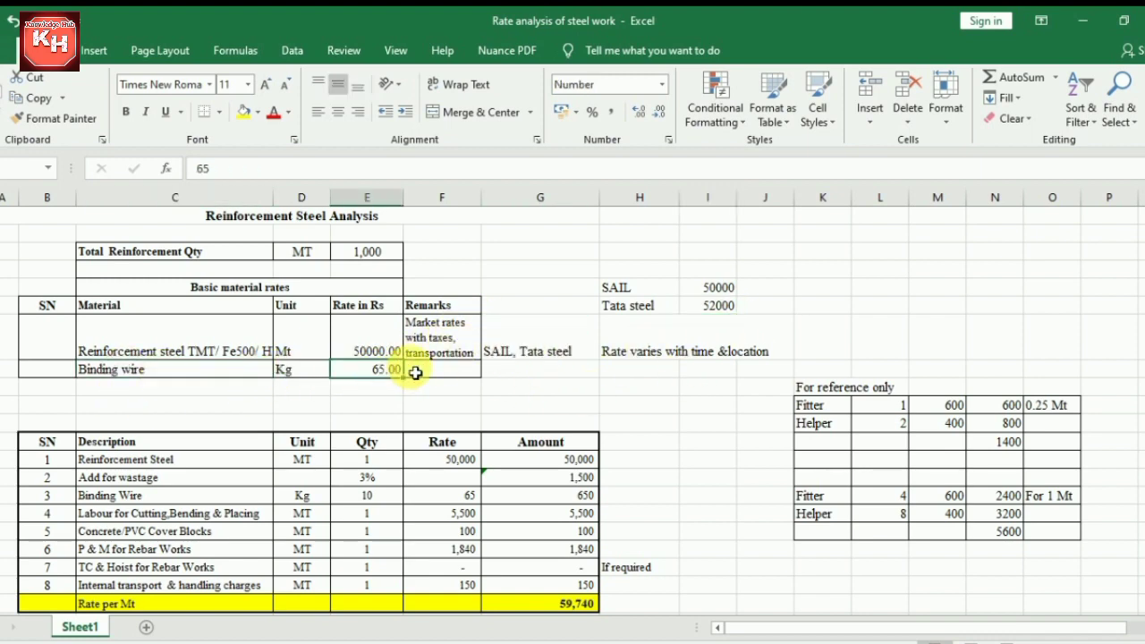
Review the column headings of the rate analysis table, from SN and Description to Amount
{"action": "scroll", "coordinate": [414, 370], "scroll_direction": "down", "scroll_amount": 3}
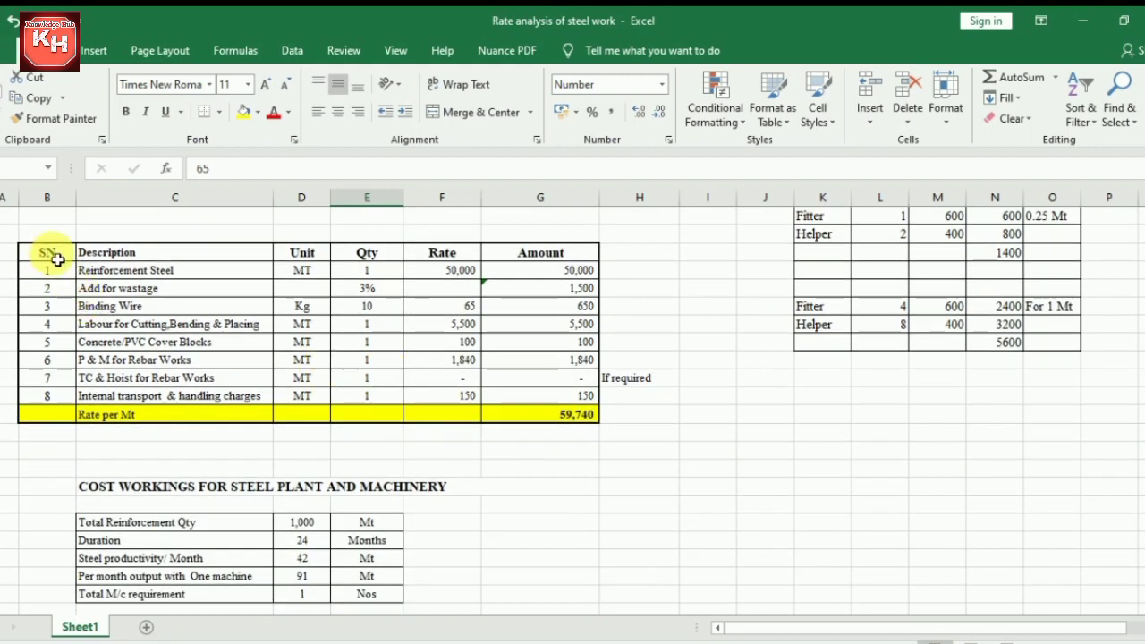
{"action": "left_click", "coordinate": [52, 254]}
{"action": "left_click", "coordinate": [166, 260]}
{"action": "left_click", "coordinate": [304, 255]}
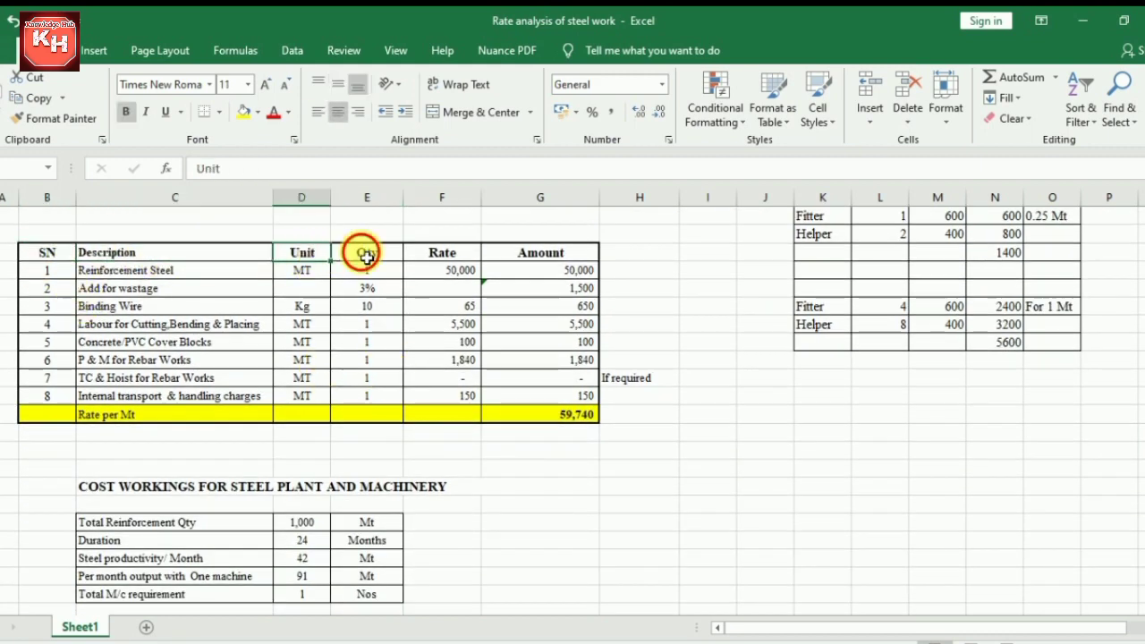
{"action": "left_click", "coordinate": [365, 253]}
{"action": "left_click", "coordinate": [440, 251]}
{"action": "left_click", "coordinate": [556, 257]}
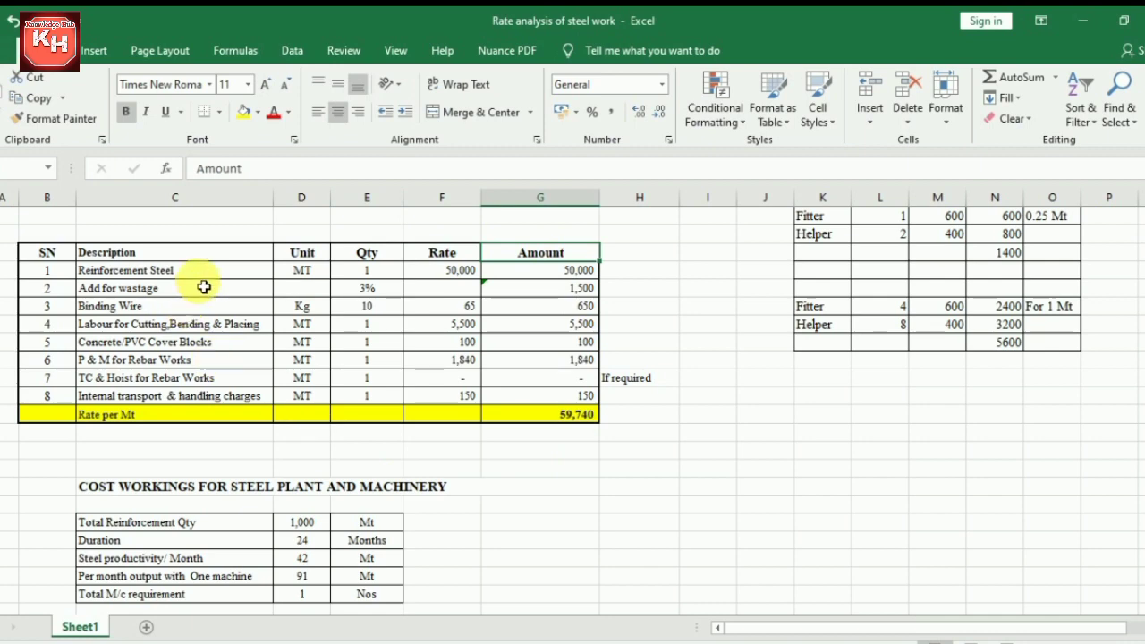
Inspect the quantities, rate and amount formulas in the Reinforcement Steel and Add for wastage rows
{"action": "left_click", "coordinate": [316, 276]}
{"action": "left_click", "coordinate": [363, 273]}
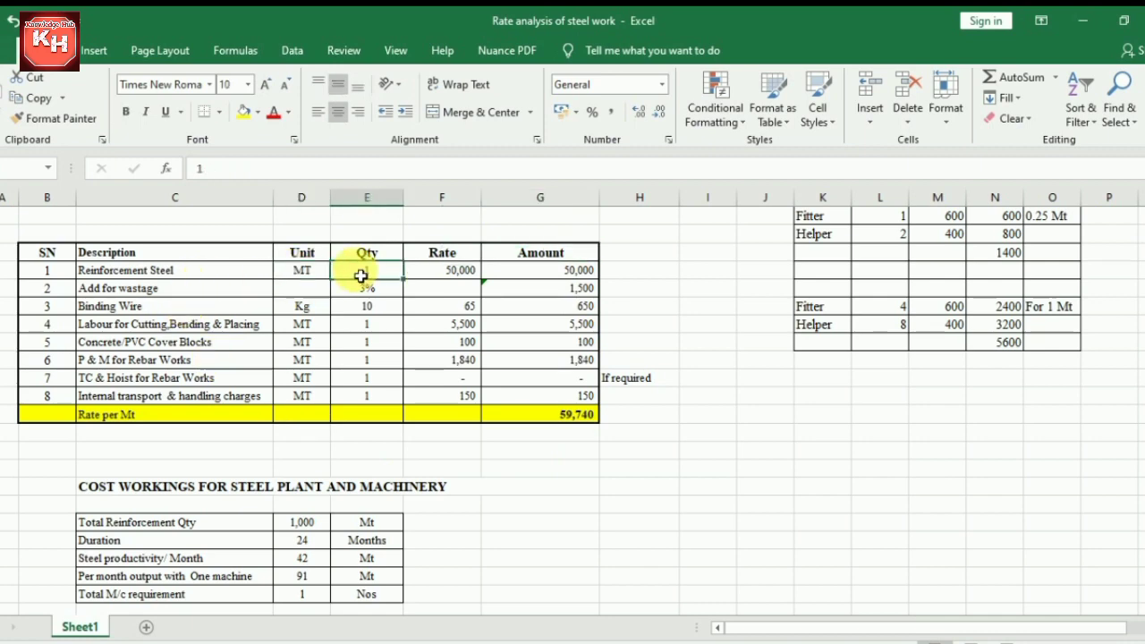
{"action": "left_click", "coordinate": [439, 273]}
{"action": "left_click", "coordinate": [546, 277]}
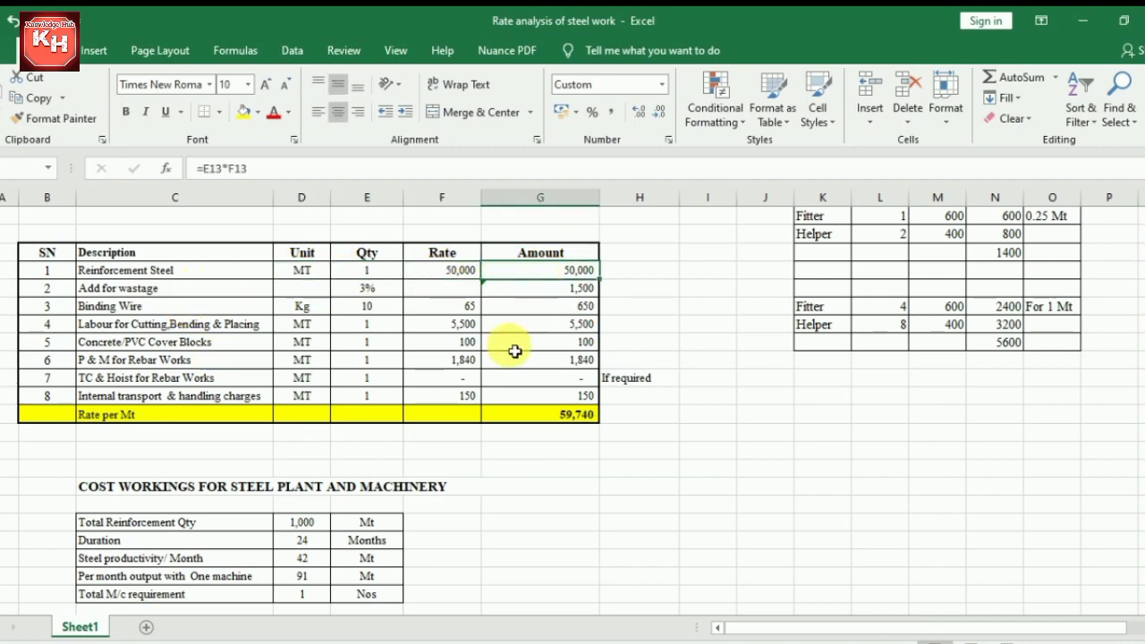
{"action": "left_click", "coordinate": [112, 288]}
{"action": "left_click", "coordinate": [376, 295]}
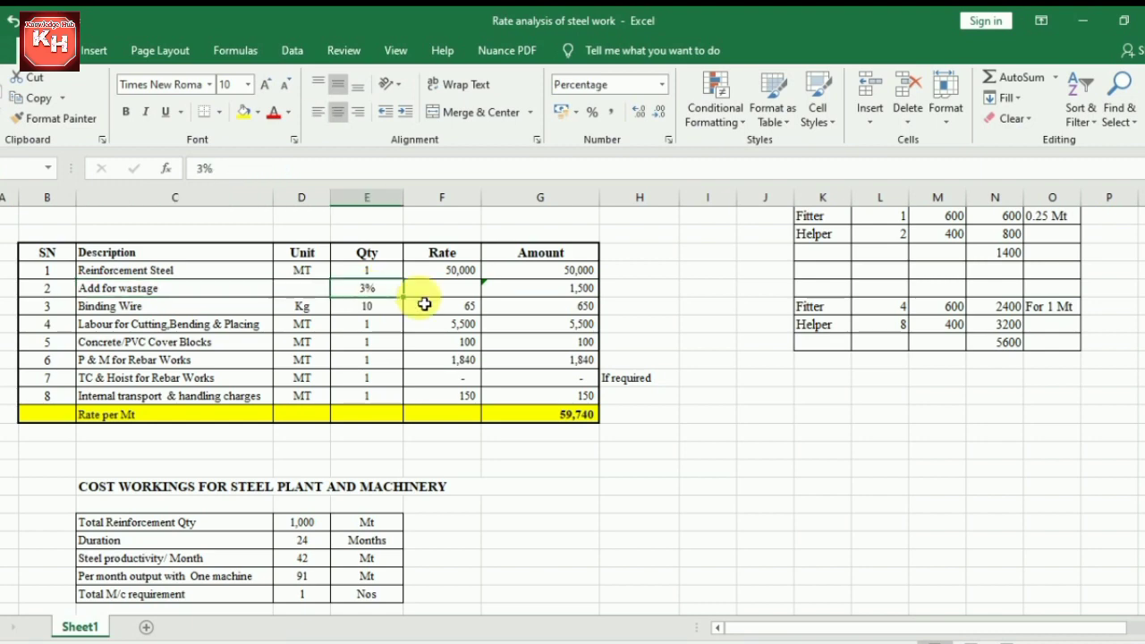
{"action": "left_click", "coordinate": [549, 293]}
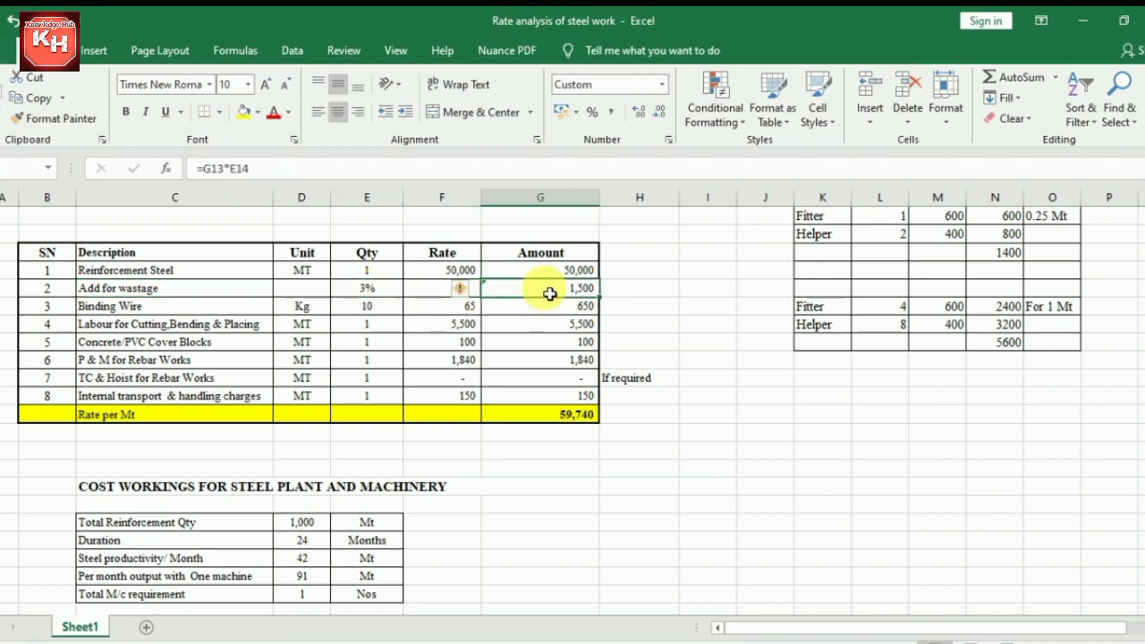
{"action": "left_click", "coordinate": [378, 295]}
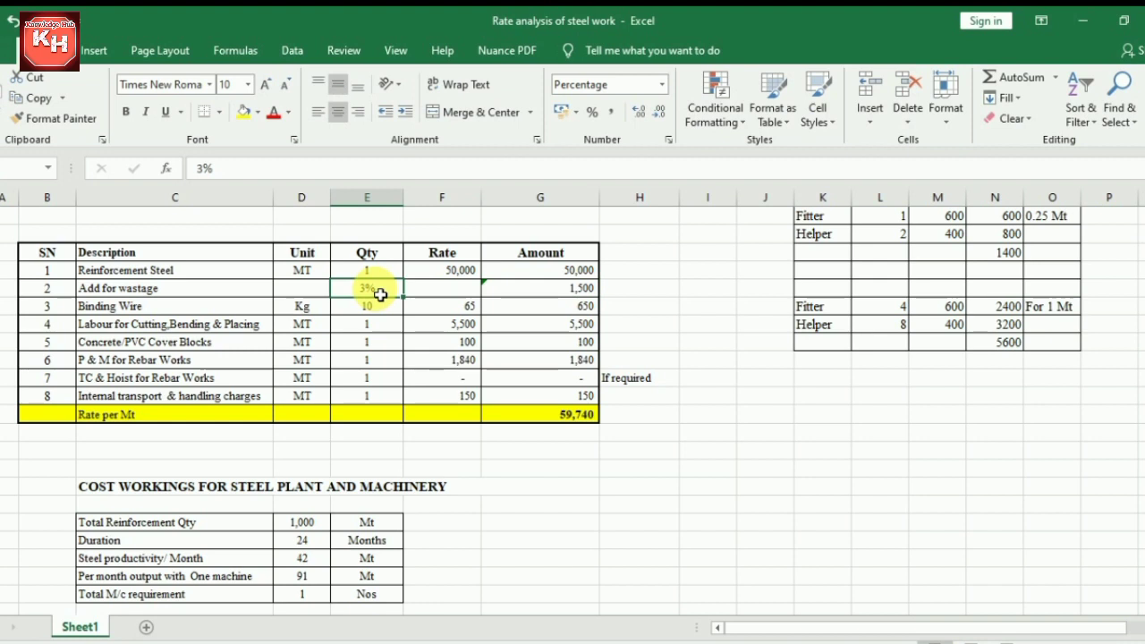
Inspect the Binding Wire quantity, rate and amount formula, and the rate for Labour for Cutting, Bending & Placing
{"action": "left_click", "coordinate": [105, 307]}
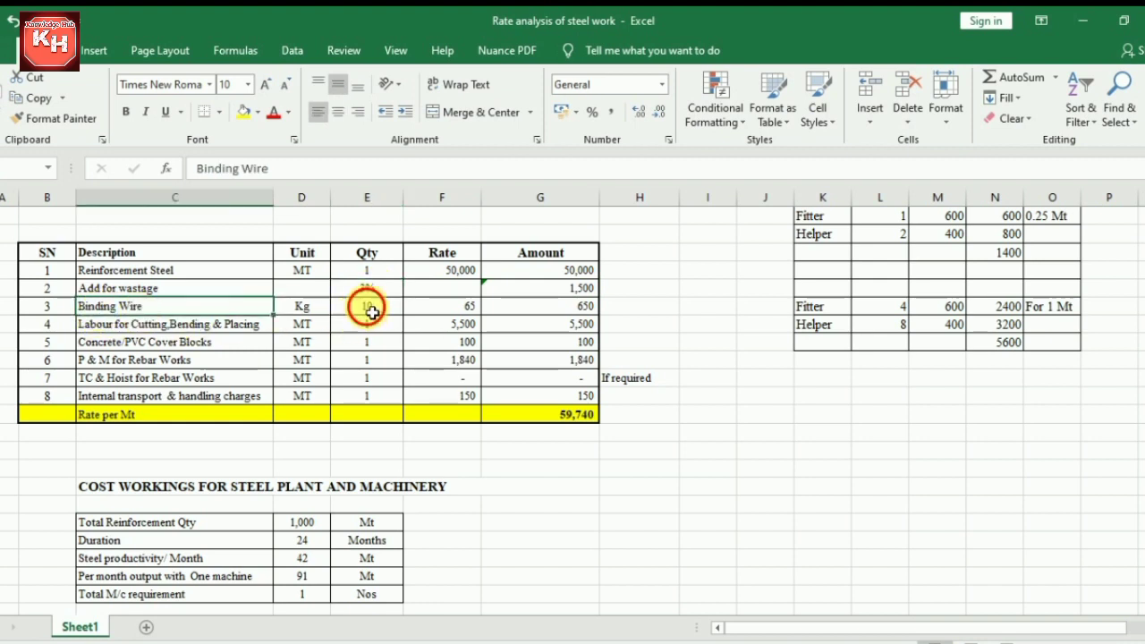
{"action": "left_click", "coordinate": [372, 309]}
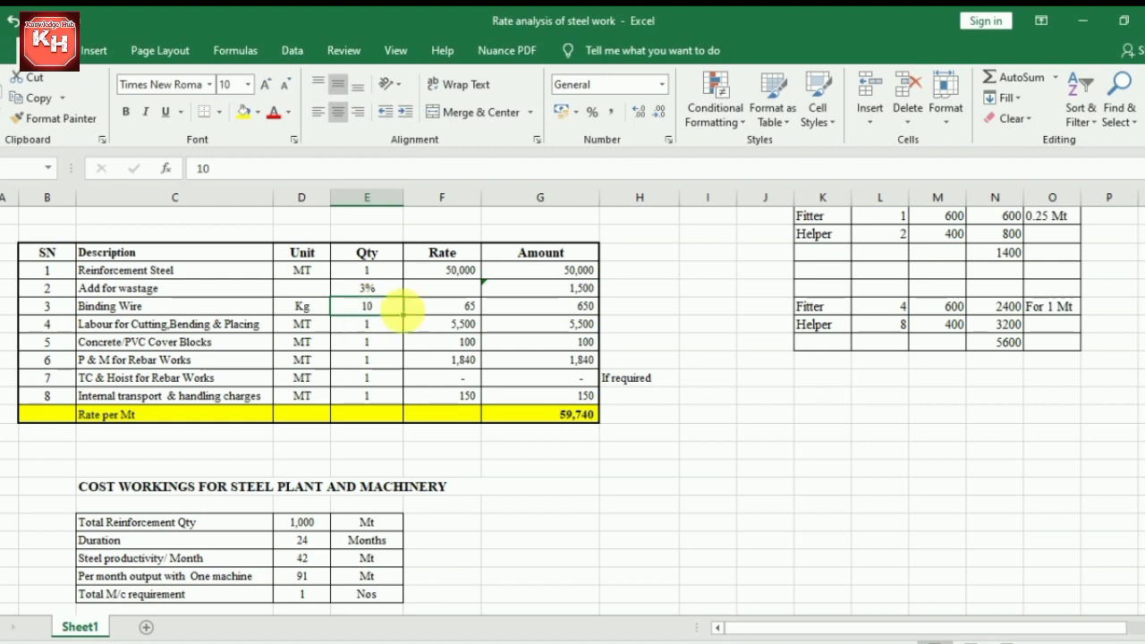
{"action": "left_click", "coordinate": [454, 308]}
{"action": "left_click", "coordinate": [545, 309]}
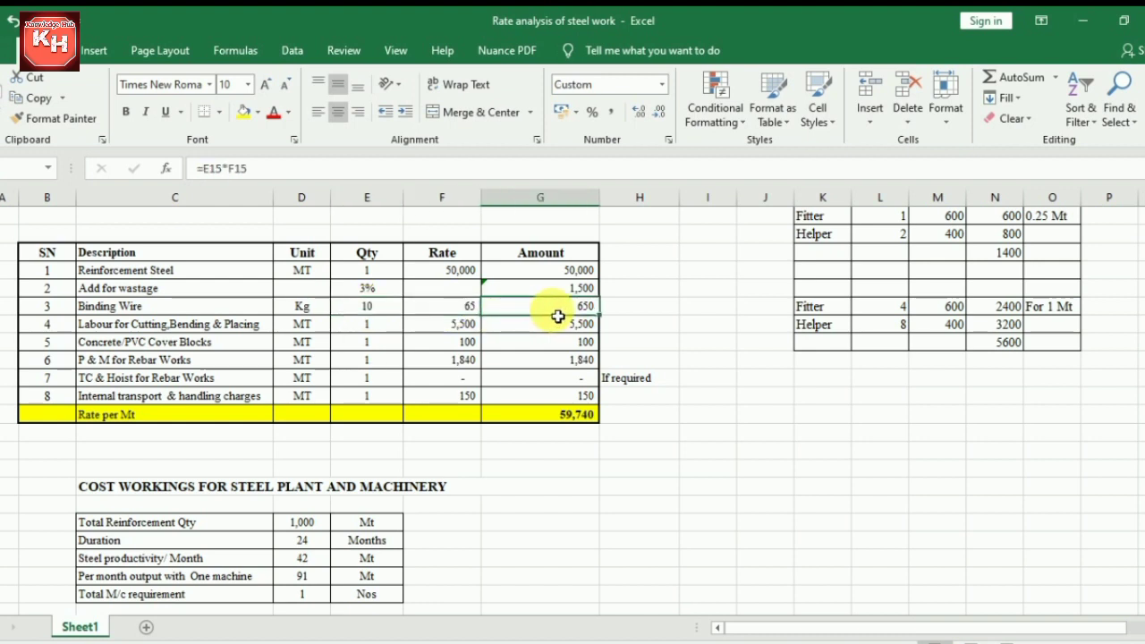
{"action": "left_click", "coordinate": [205, 327]}
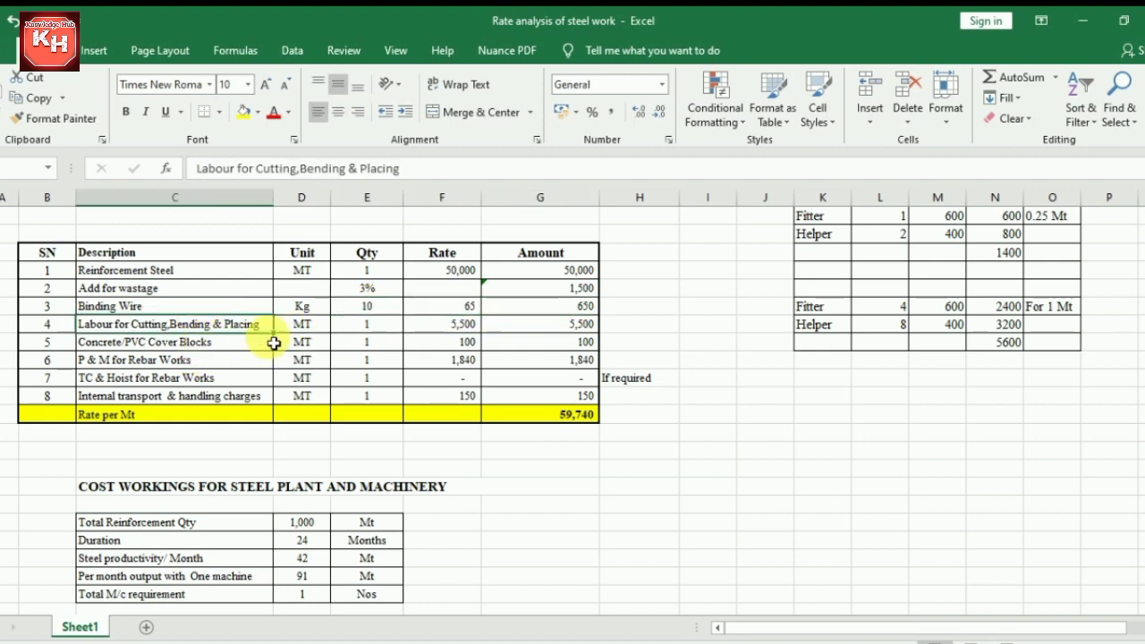
{"action": "left_click", "coordinate": [453, 330]}
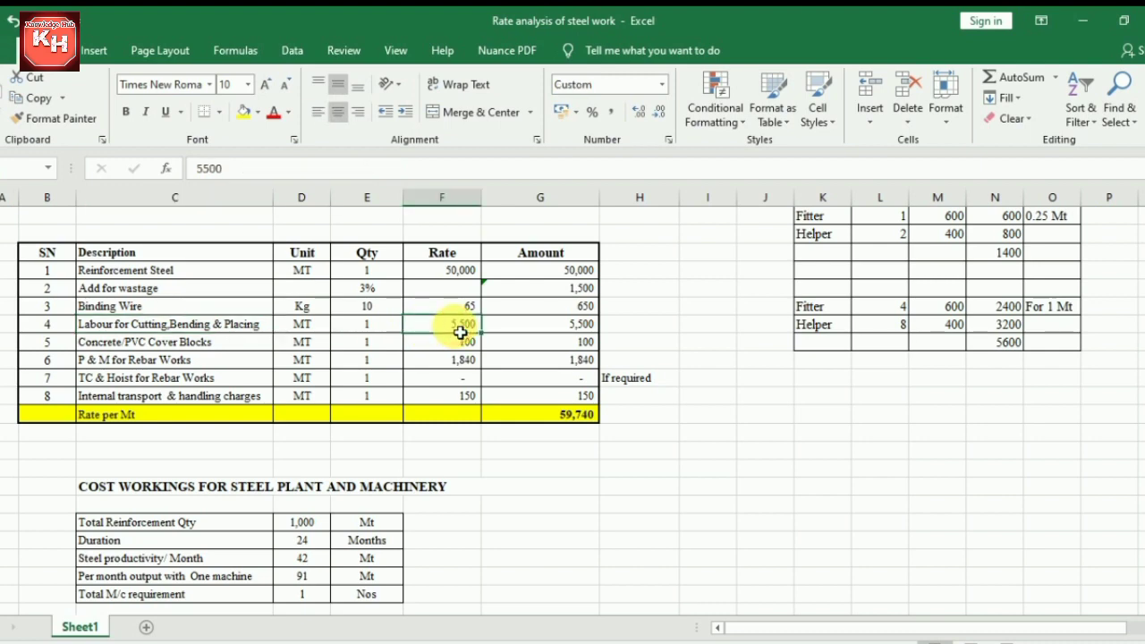
Examine the fitter and helper reference table: numbers, daily rates, output basis and total formulas for 0.25 Mt and 1 Mt
{"action": "scroll", "coordinate": [710, 371], "scroll_direction": "up", "scroll_amount": 4}
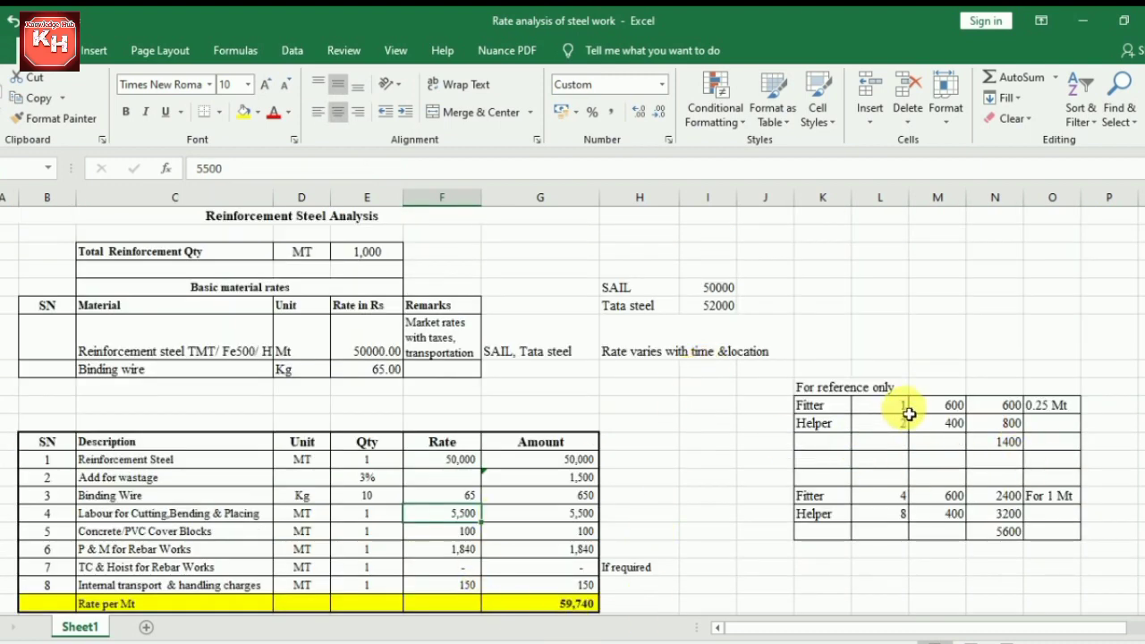
{"action": "left_click", "coordinate": [897, 426]}
{"action": "left_click", "coordinate": [951, 409]}
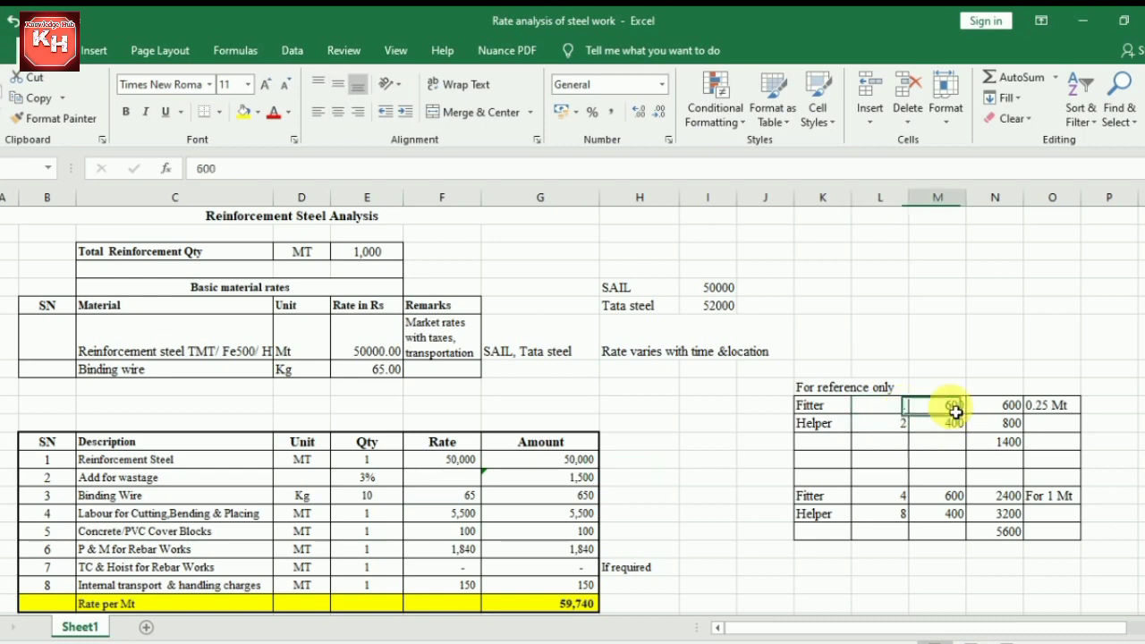
{"action": "left_click", "coordinate": [952, 426]}
{"action": "left_click", "coordinate": [1054, 405]}
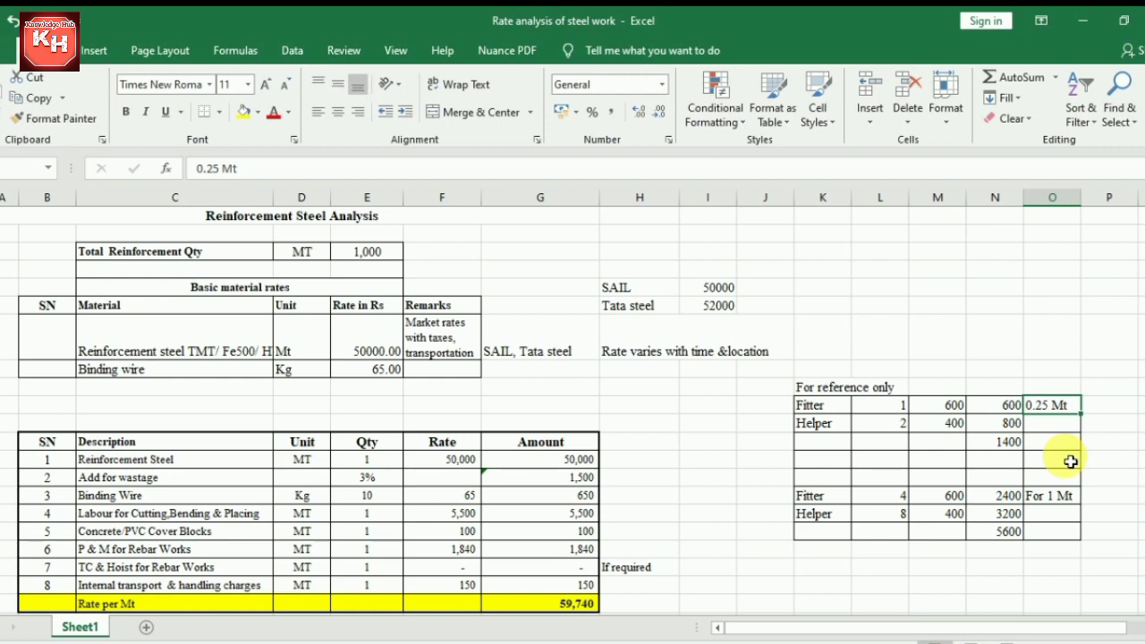
{"action": "left_click", "coordinate": [1006, 440]}
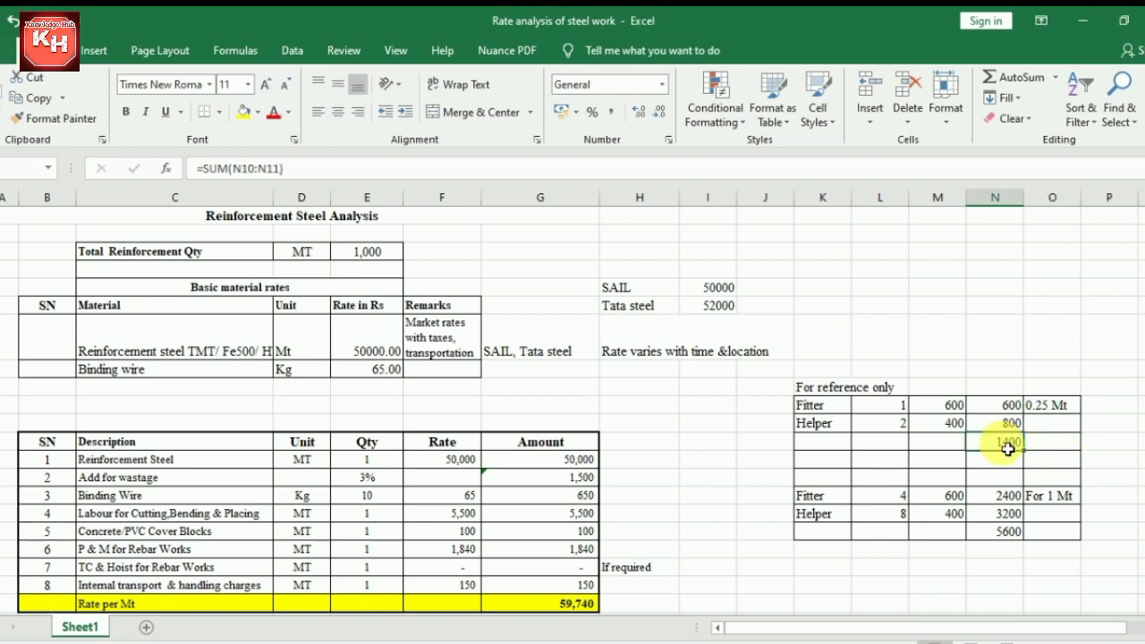
{"action": "left_click", "coordinate": [892, 497]}
{"action": "left_click", "coordinate": [902, 514]}
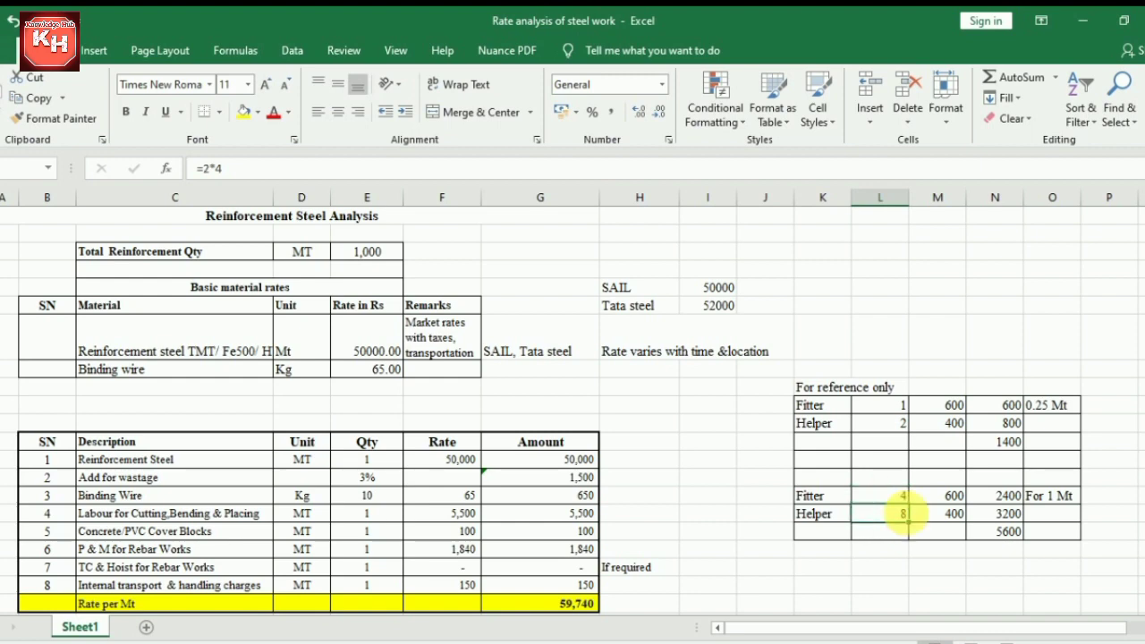
{"action": "left_click", "coordinate": [1008, 499]}
{"action": "left_click", "coordinate": [1004, 518]}
{"action": "left_click", "coordinate": [1006, 534]}
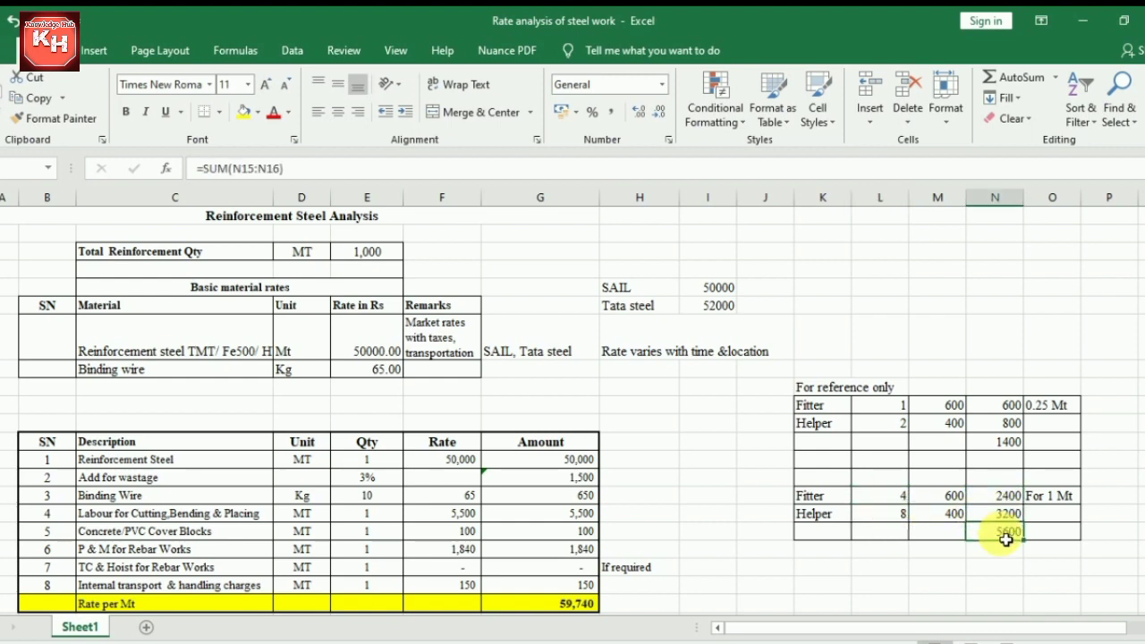
{"action": "left_click", "coordinate": [1048, 496]}
Compare the labour rate with the reference and inspect the Concrete/PVC Cover Blocks and P & M for Rebar Works rates
{"action": "scroll", "coordinate": [854, 481], "scroll_direction": "down", "scroll_amount": 1}
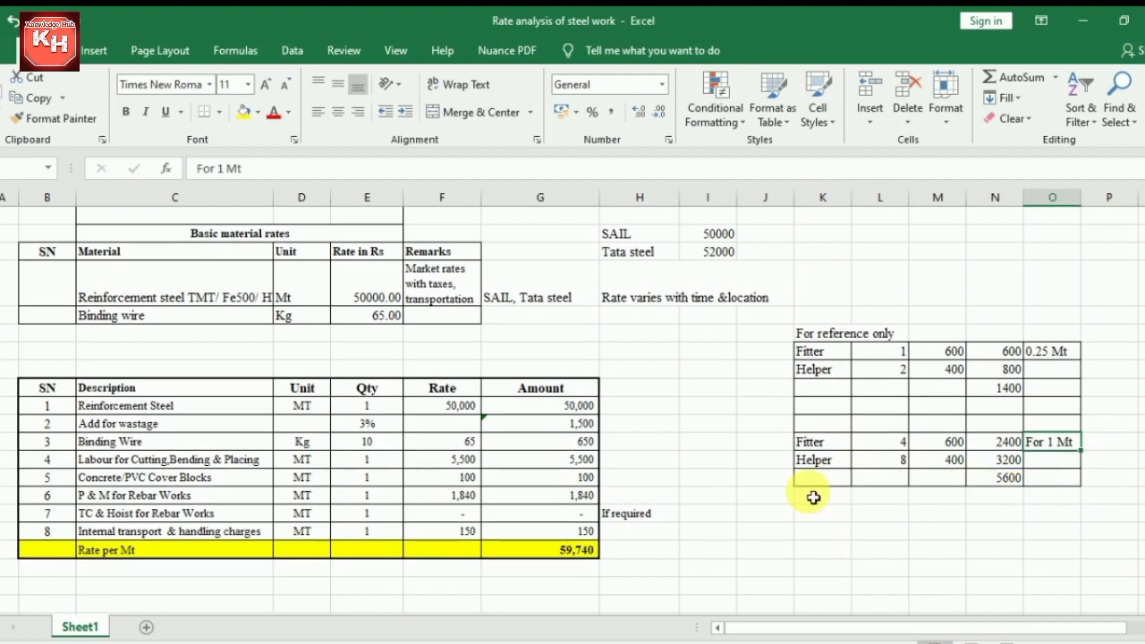
{"action": "left_click", "coordinate": [460, 460]}
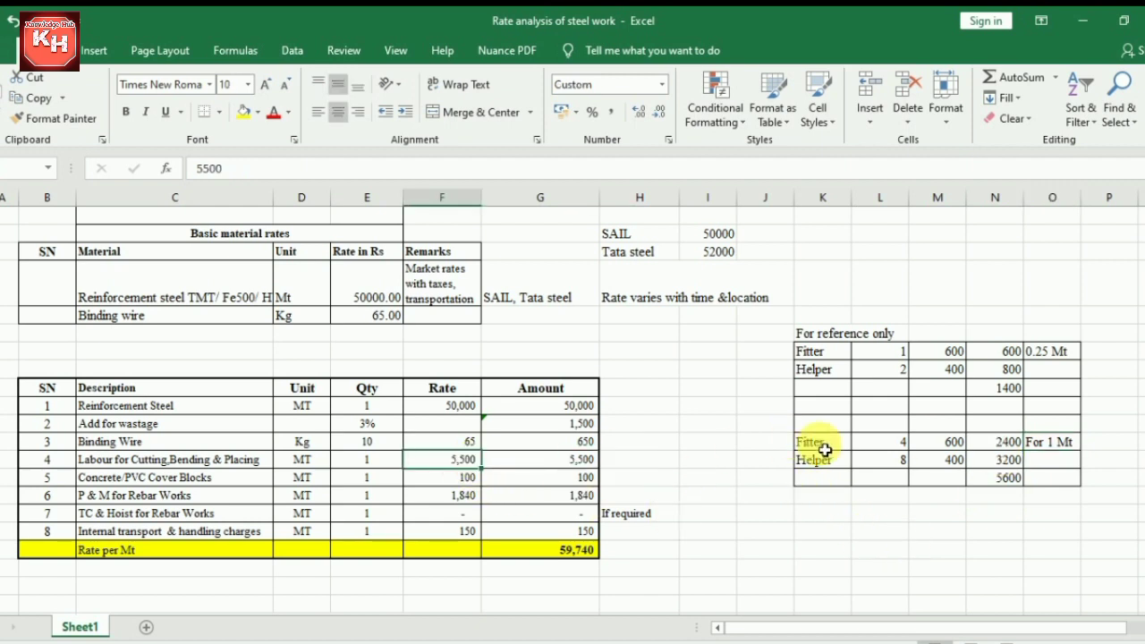
{"action": "scroll", "coordinate": [792, 436], "scroll_direction": "down", "scroll_amount": 1}
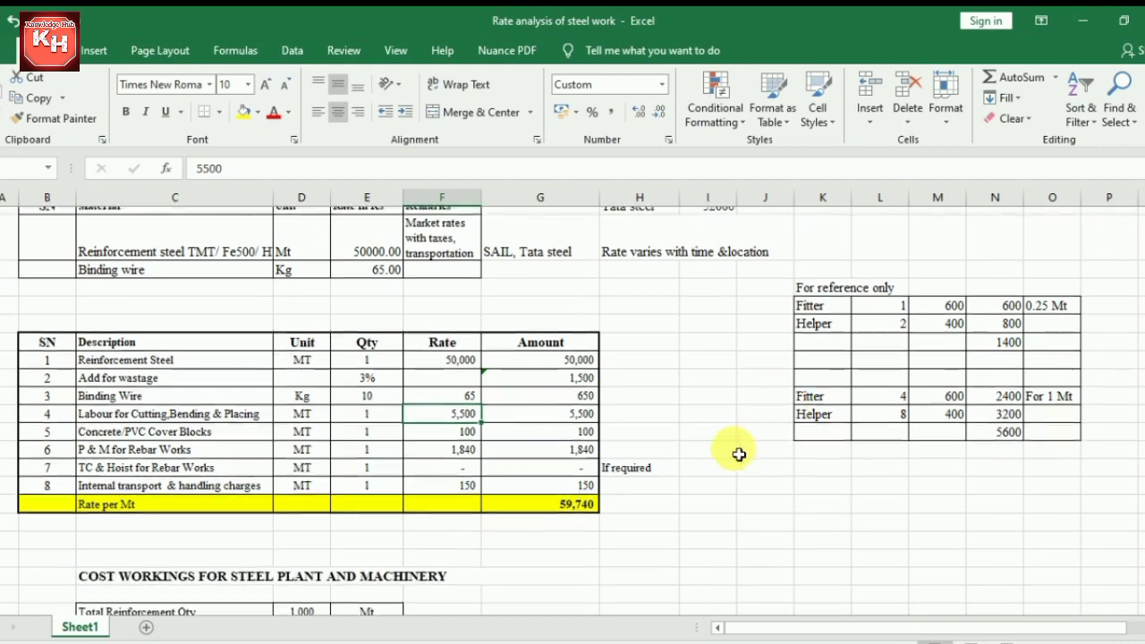
{"action": "left_click", "coordinate": [143, 428]}
{"action": "left_click", "coordinate": [465, 428]}
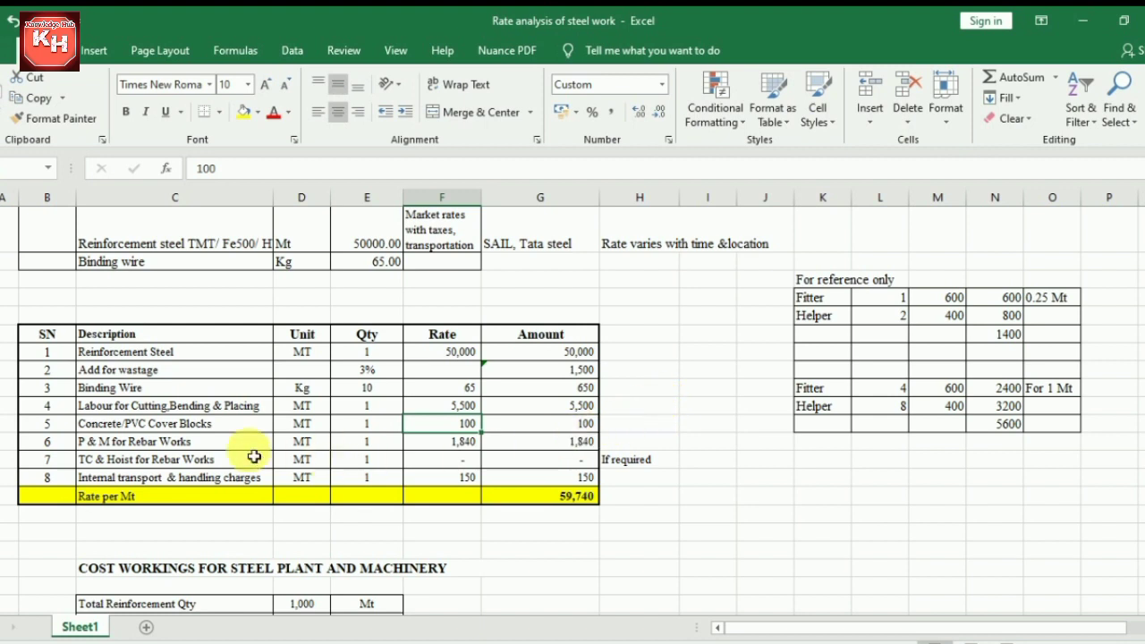
{"action": "left_click", "coordinate": [164, 442]}
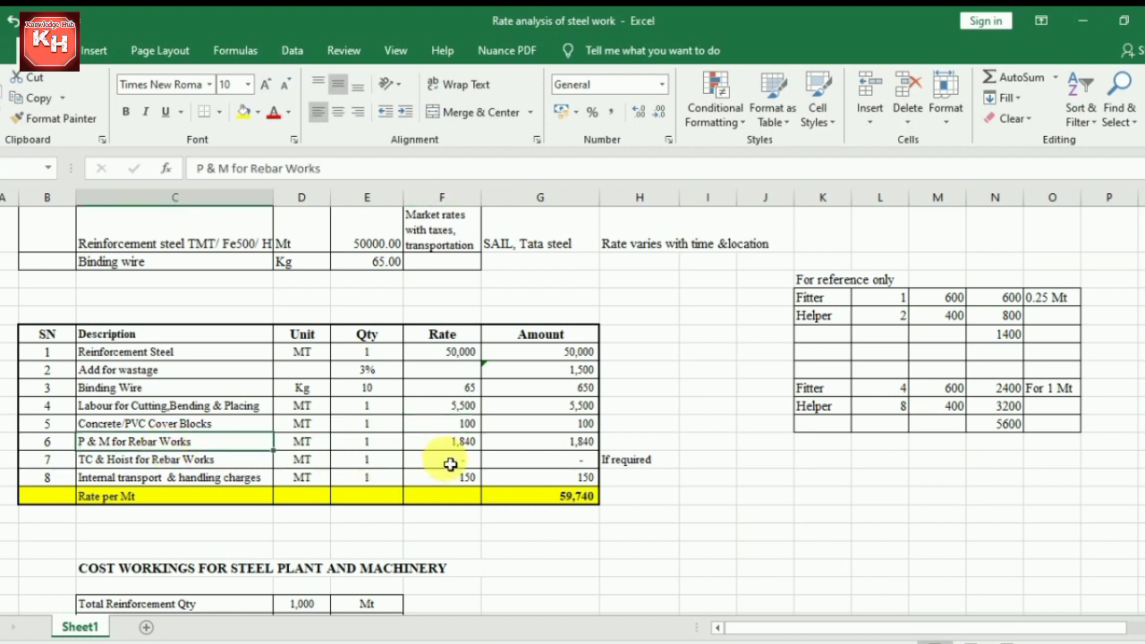
{"action": "left_click", "coordinate": [454, 440]}
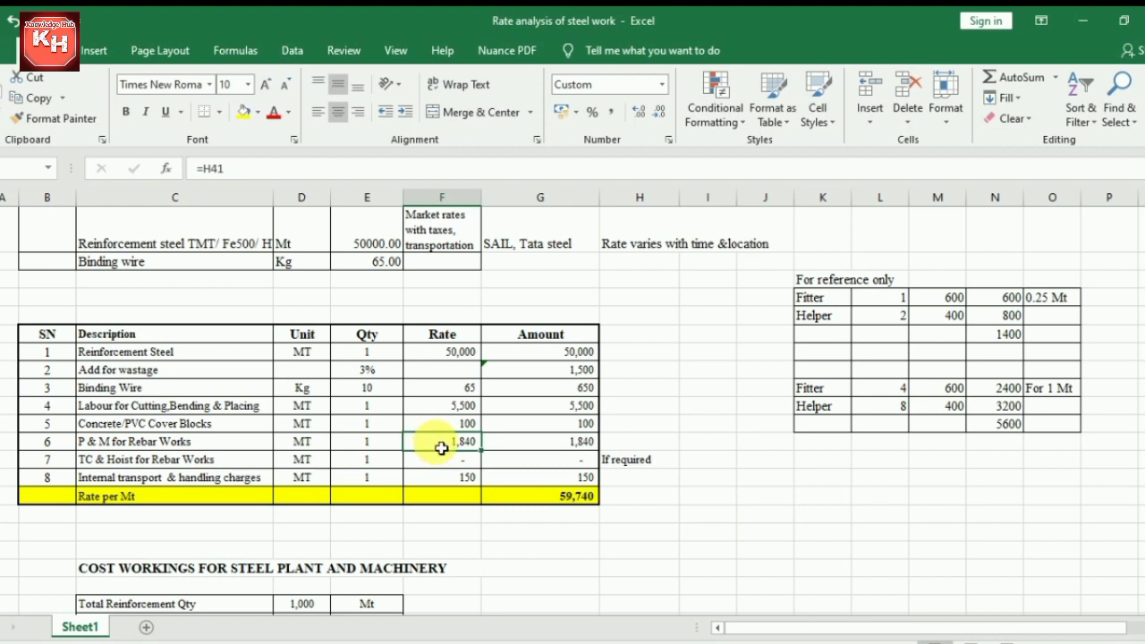
{"action": "left_click", "coordinate": [558, 441]}
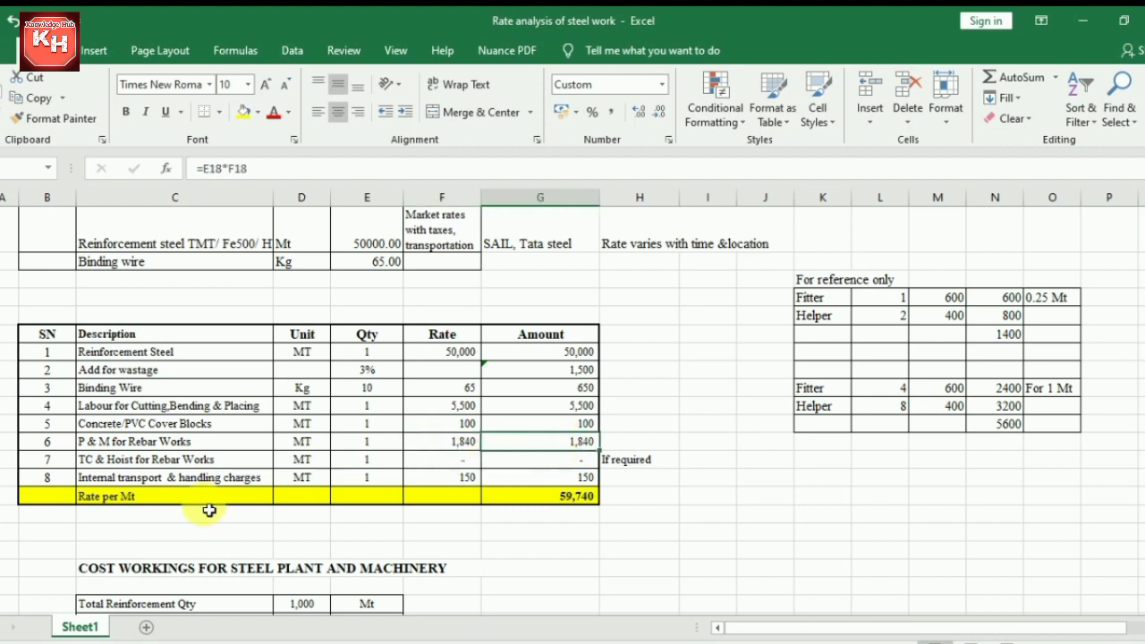
Inspect the description, rate and amount formula in the Internal transport & handling charges row
{"action": "left_click", "coordinate": [111, 482]}
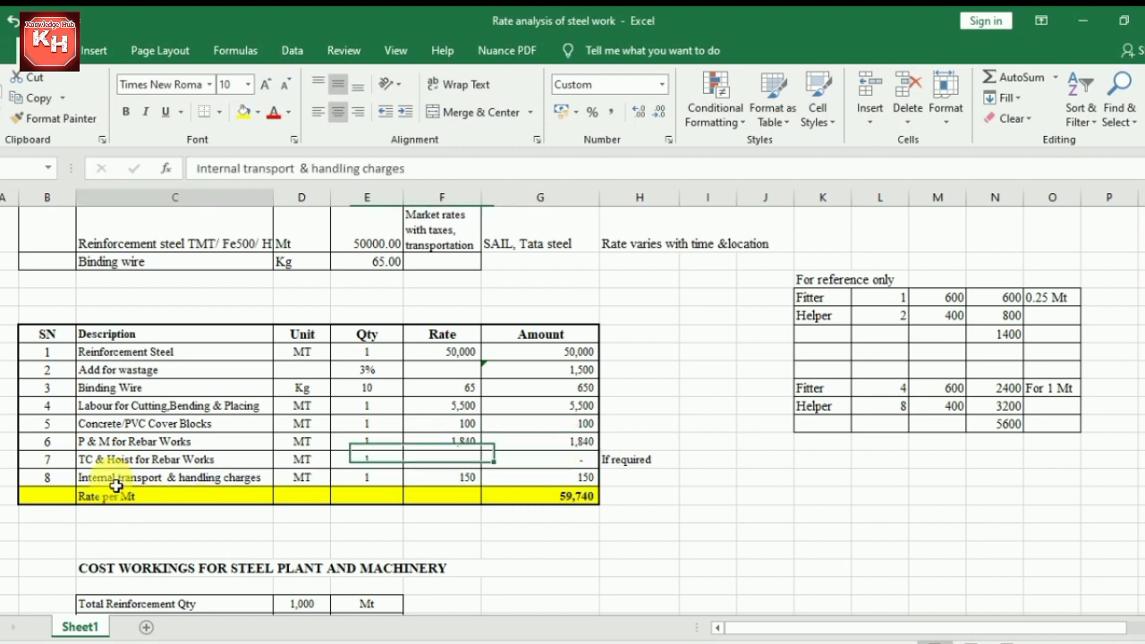
{"action": "left_click", "coordinate": [451, 479]}
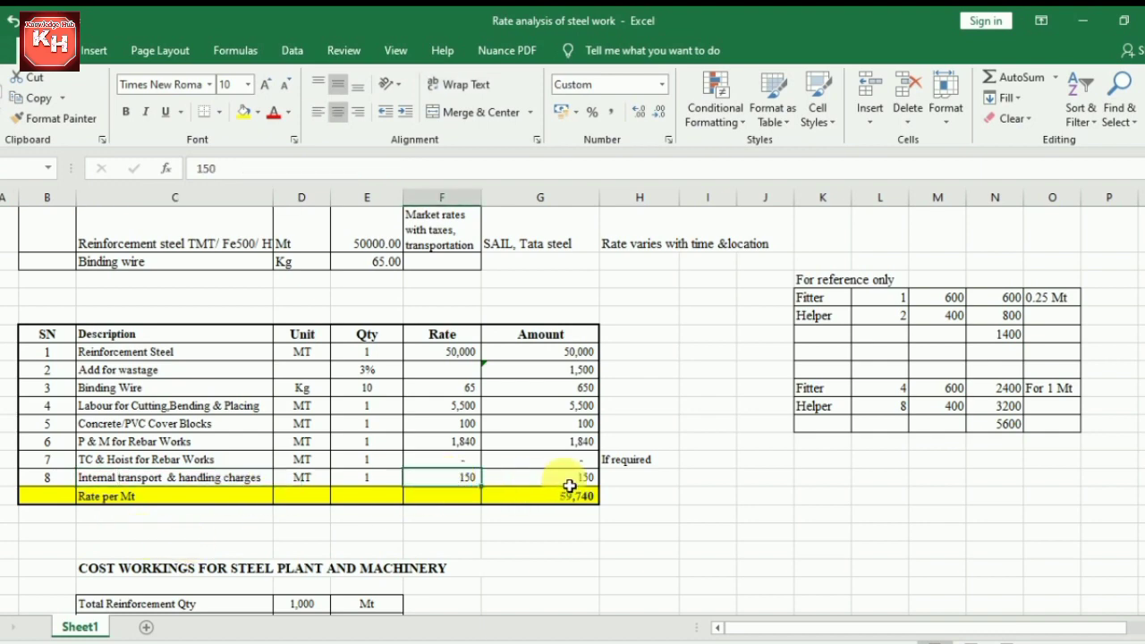
{"action": "left_click", "coordinate": [504, 484]}
Examine the steel plant and machinery cost workings: total quantity, duration, monthly productivity, output per machine and machine requirement formulas
{"action": "scroll", "coordinate": [497, 486], "scroll_direction": "down", "scroll_amount": 3}
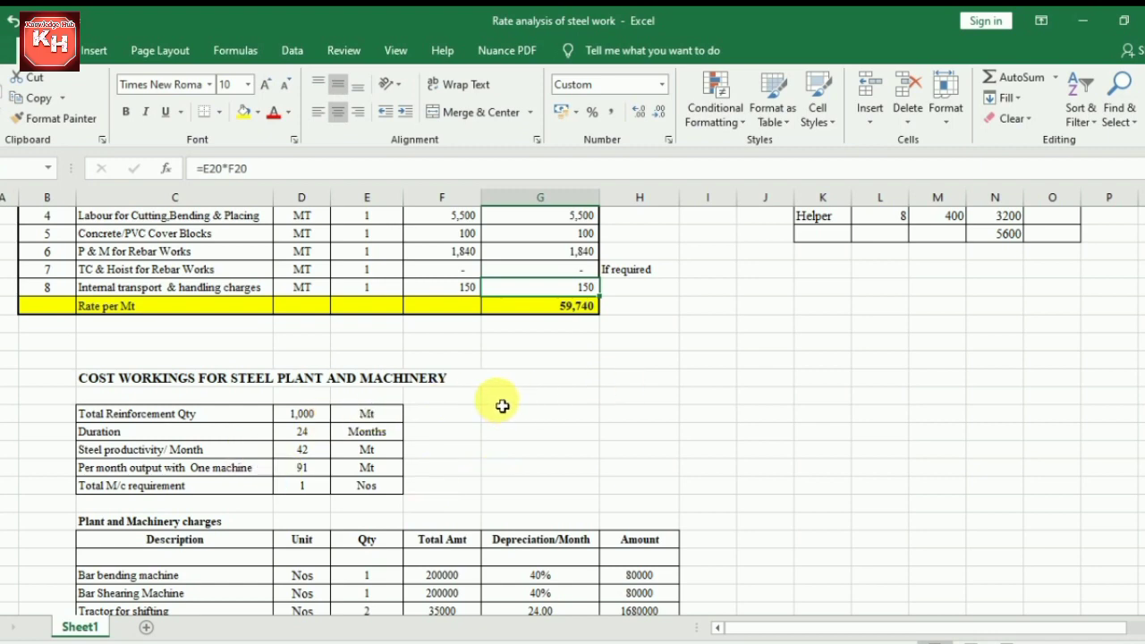
{"action": "left_click", "coordinate": [177, 418]}
{"action": "left_click", "coordinate": [313, 416]}
{"action": "left_click", "coordinate": [380, 420]}
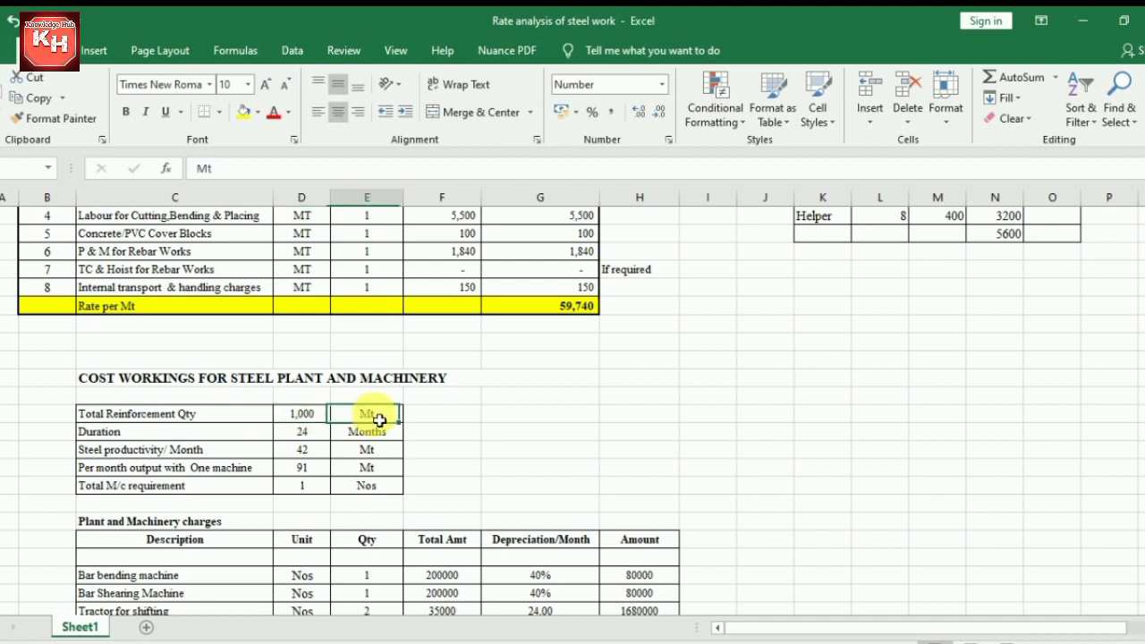
{"action": "left_click", "coordinate": [308, 435]}
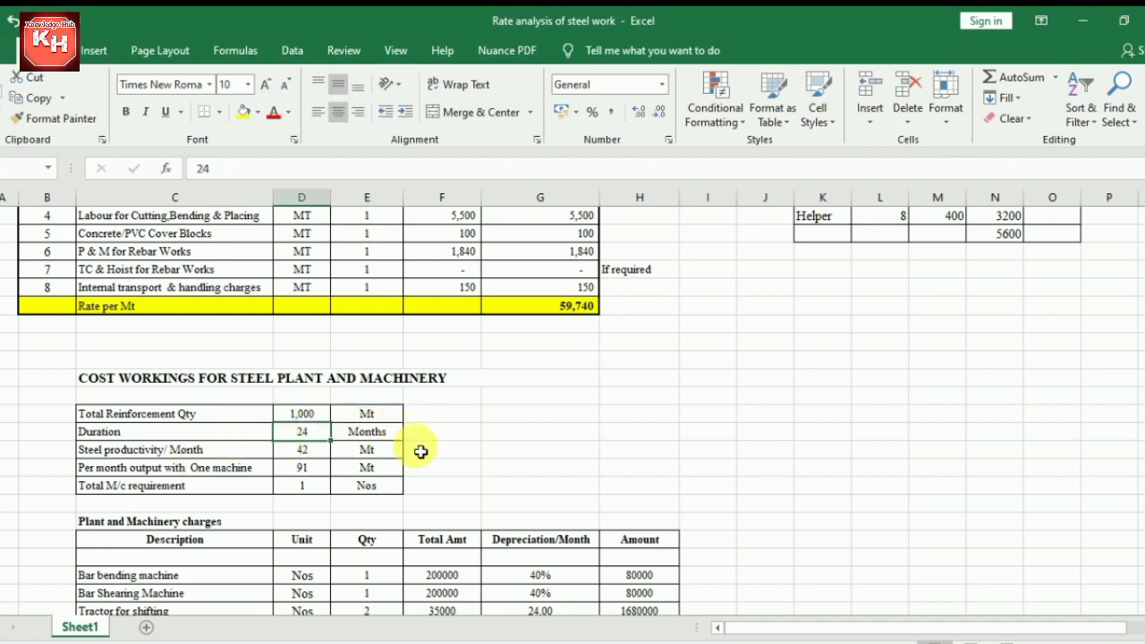
{"action": "left_click", "coordinate": [300, 451]}
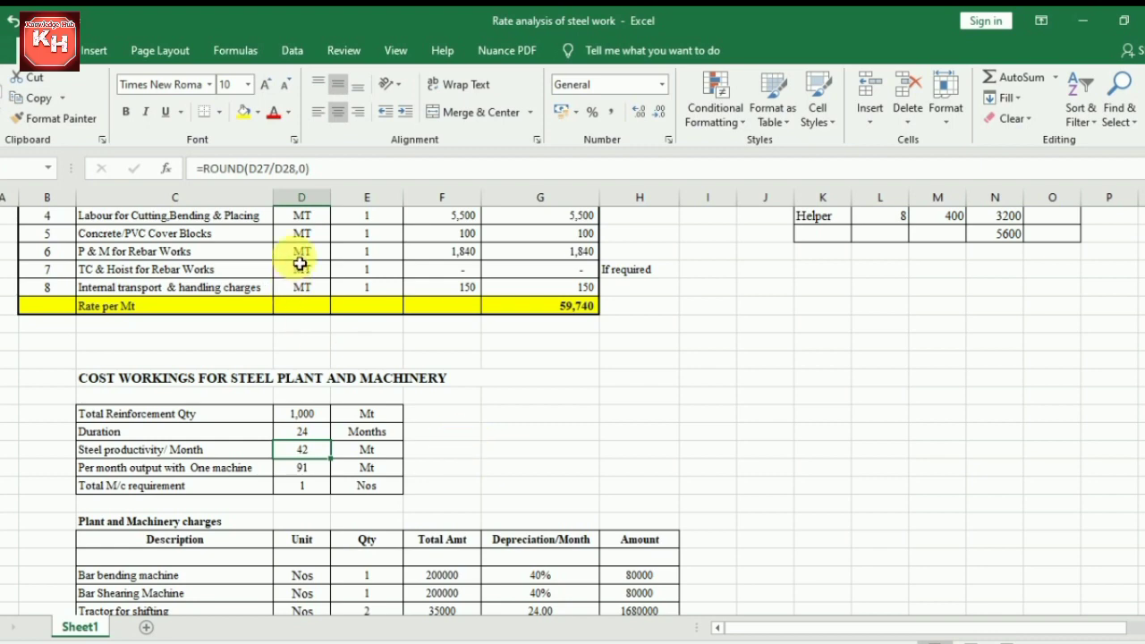
{"action": "left_click", "coordinate": [308, 472]}
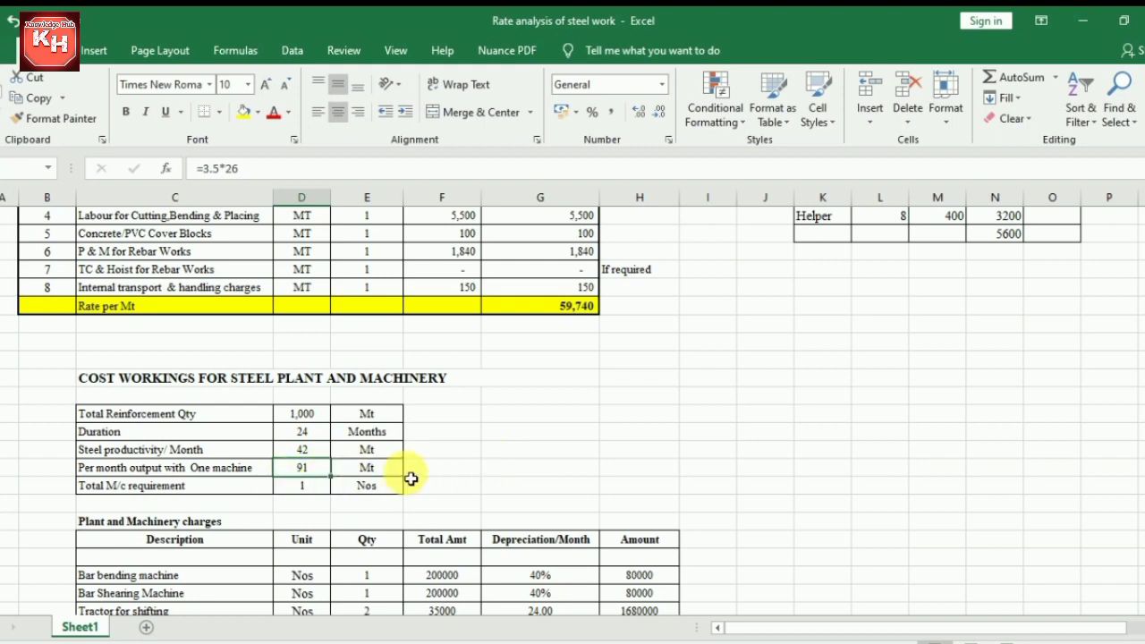
{"action": "left_click", "coordinate": [305, 488]}
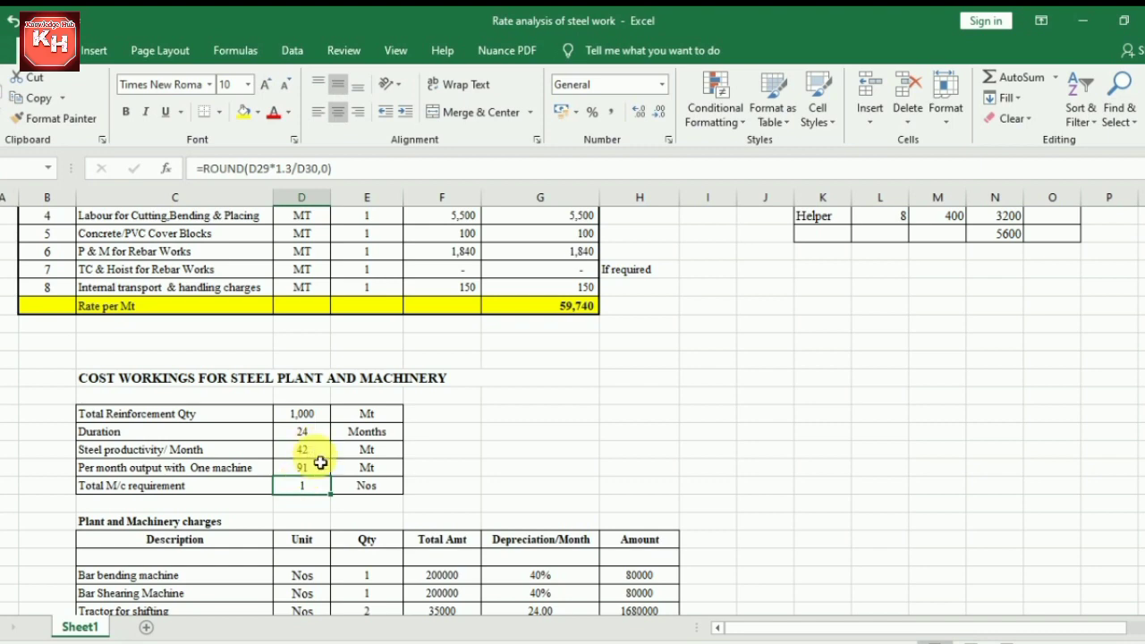
Inspect the Total Amt and Depreciation/Month entries for the bar bending machine, bar shearing machine and tractor for shifting
{"action": "scroll", "coordinate": [503, 480], "scroll_direction": "down", "scroll_amount": 3}
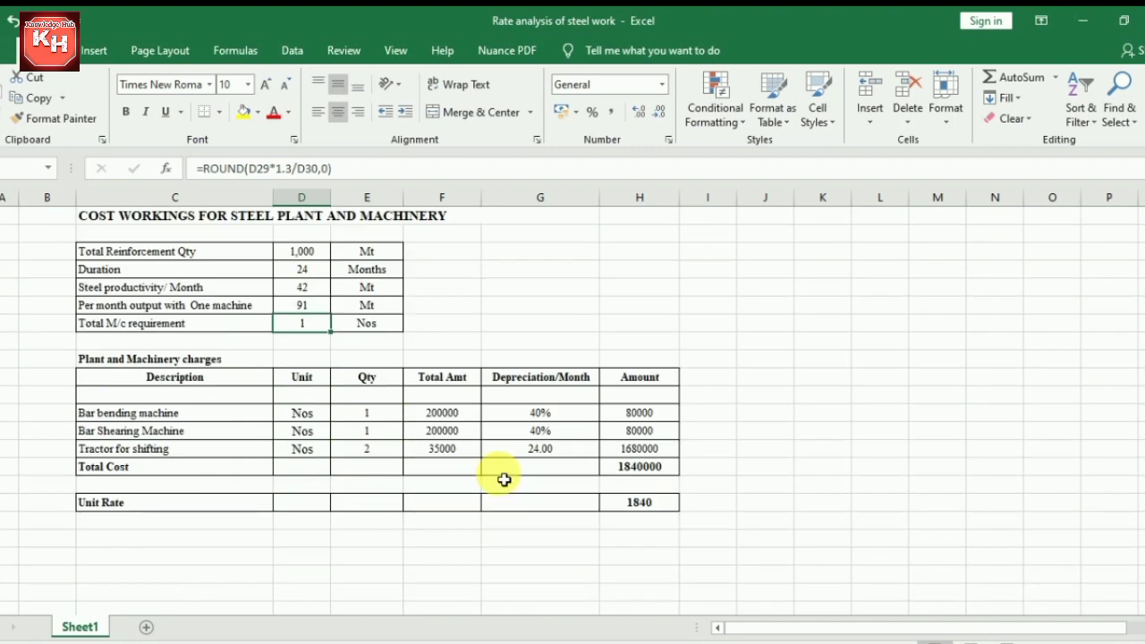
{"action": "left_click", "coordinate": [452, 414]}
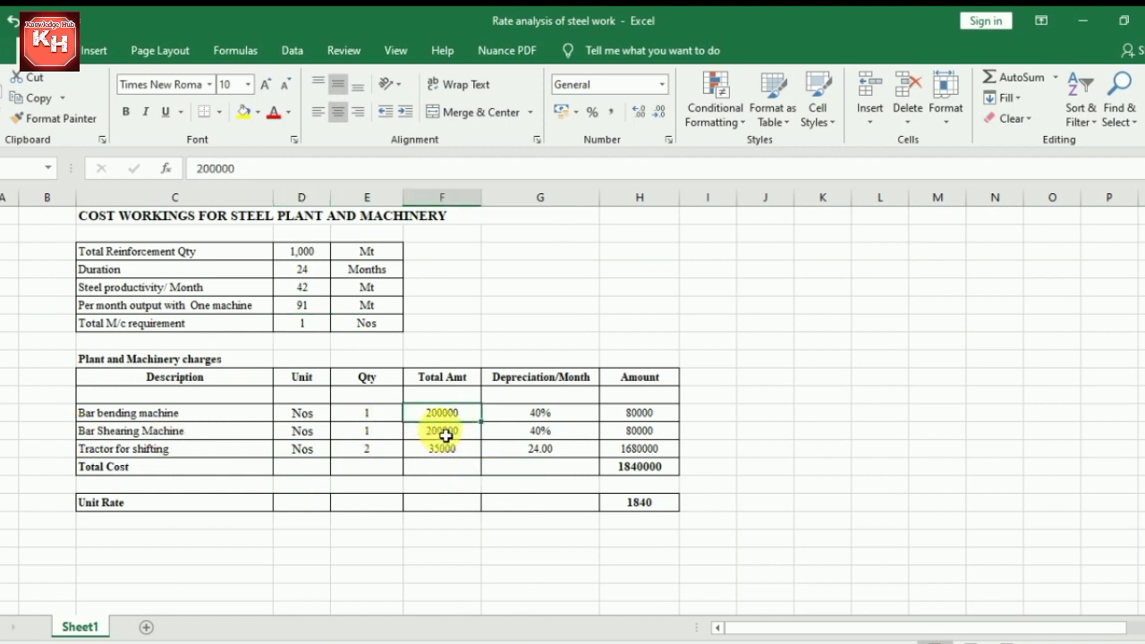
{"action": "left_click", "coordinate": [445, 435]}
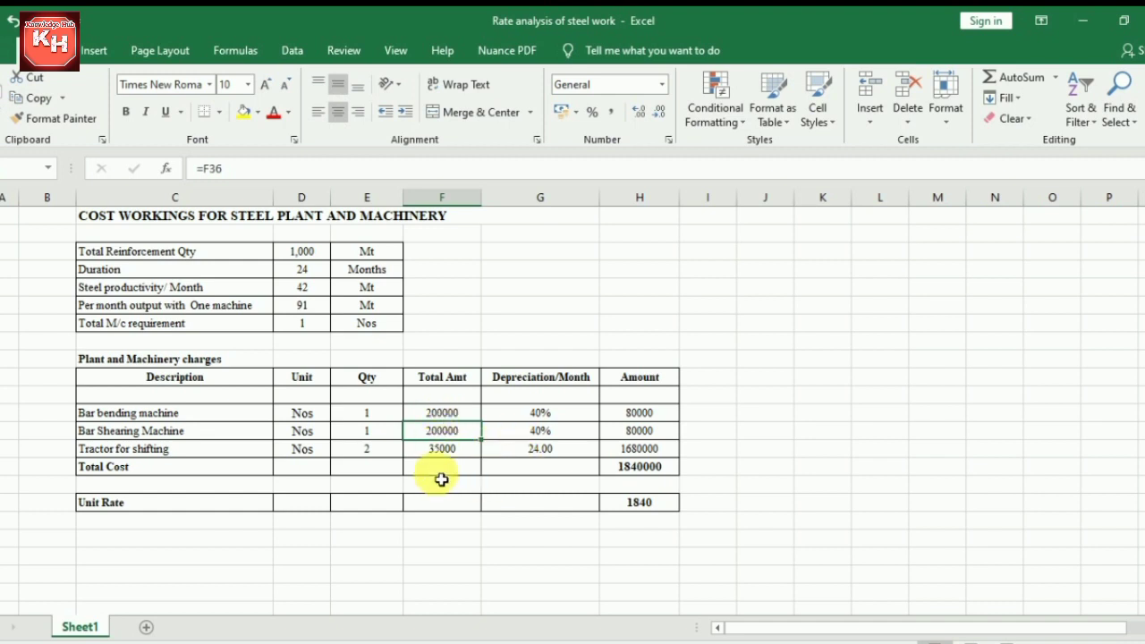
{"action": "left_click", "coordinate": [442, 449]}
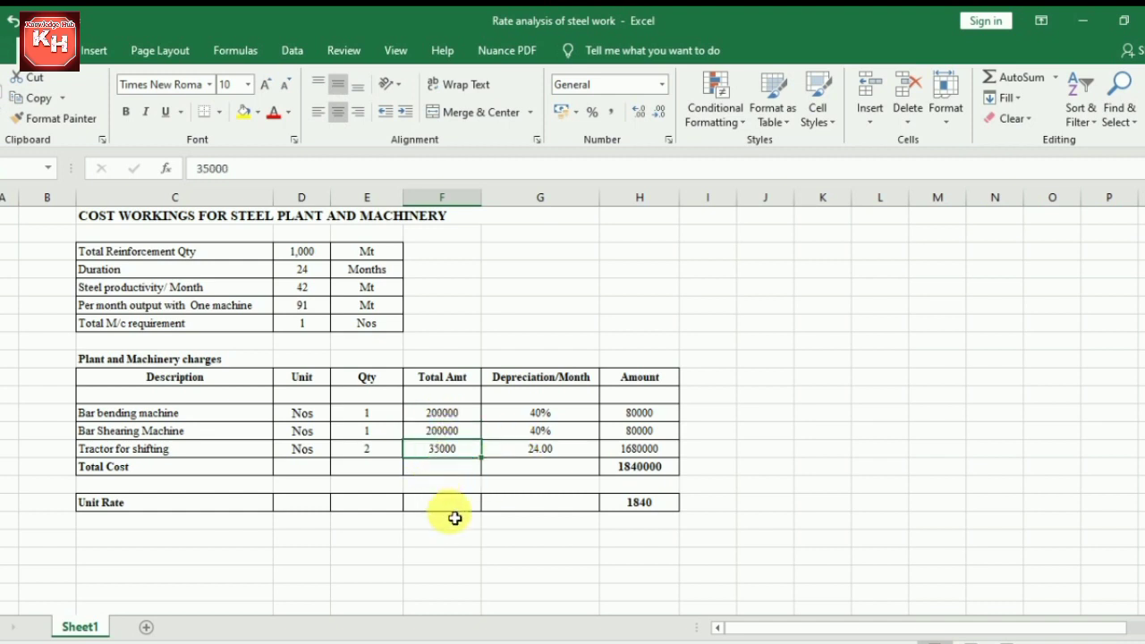
{"action": "left_click", "coordinate": [556, 416]}
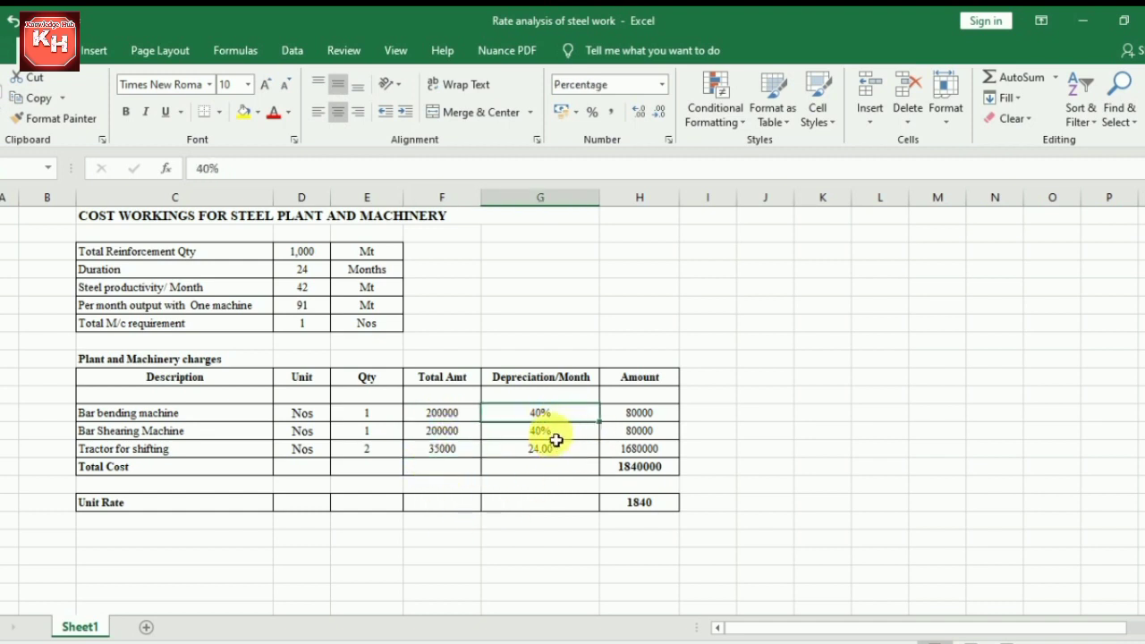
{"action": "left_click", "coordinate": [553, 432]}
{"action": "left_click", "coordinate": [545, 450]}
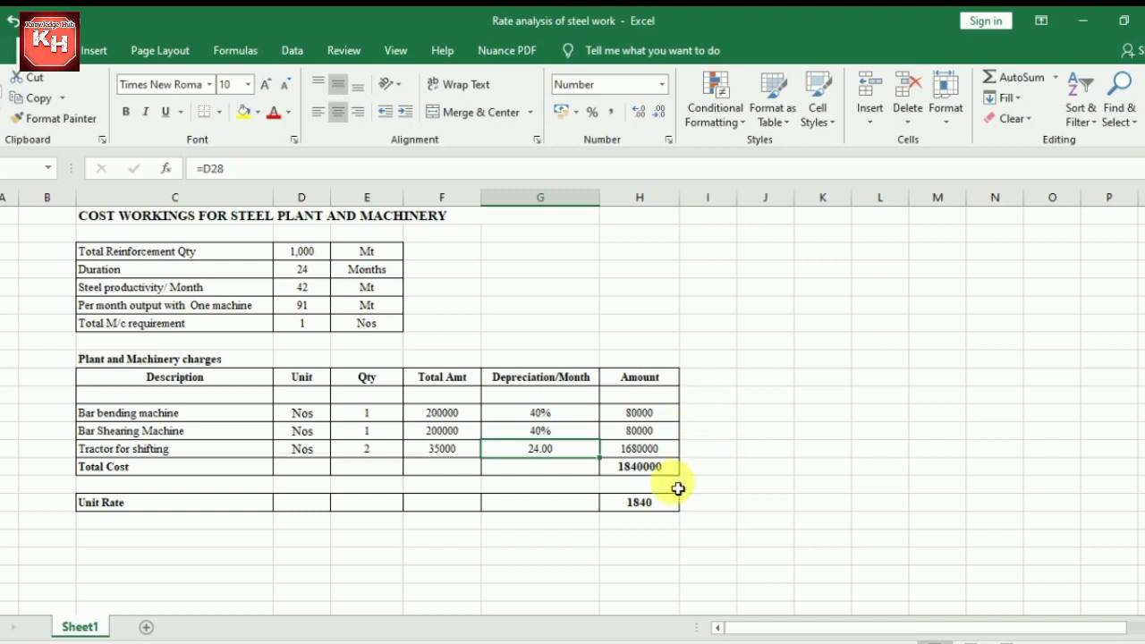
Trace the machinery Total Cost and Unit Rate formulas through the P & M for Rebar Works rate to the Rate per Mt total
{"action": "left_click", "coordinate": [636, 466]}
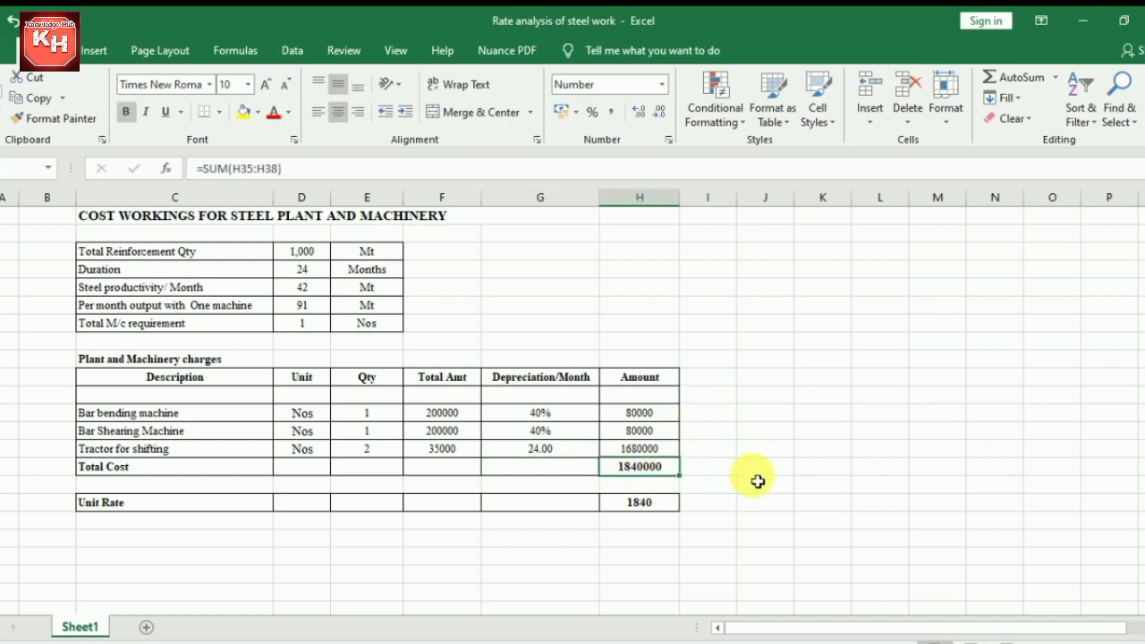
{"action": "left_click", "coordinate": [645, 507]}
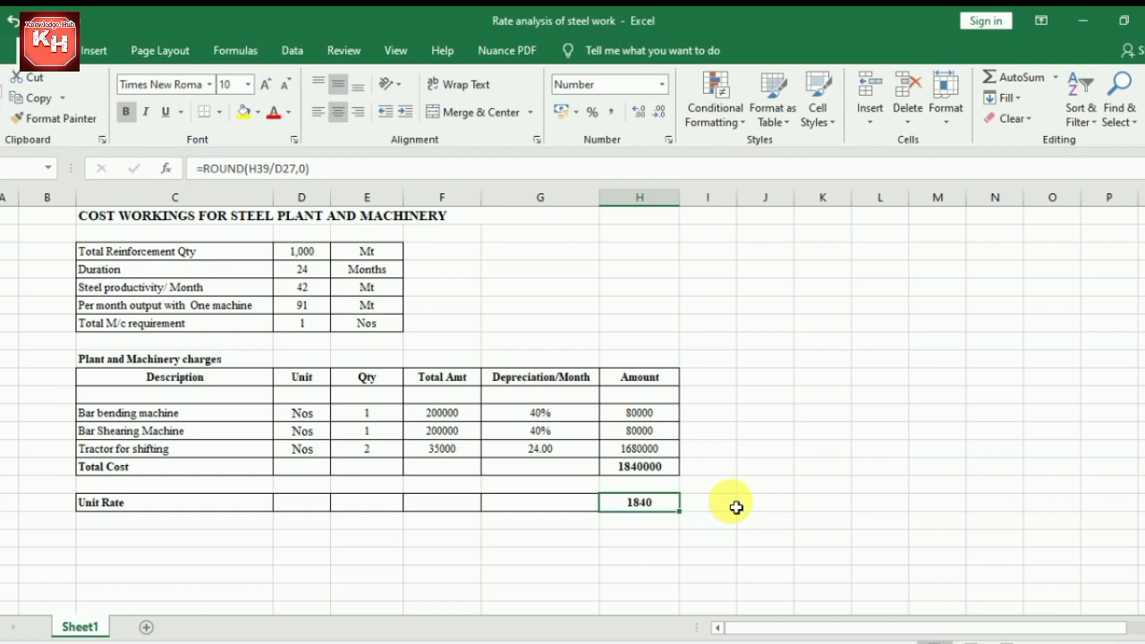
{"action": "scroll", "coordinate": [735, 507], "scroll_direction": "up", "scroll_amount": 8}
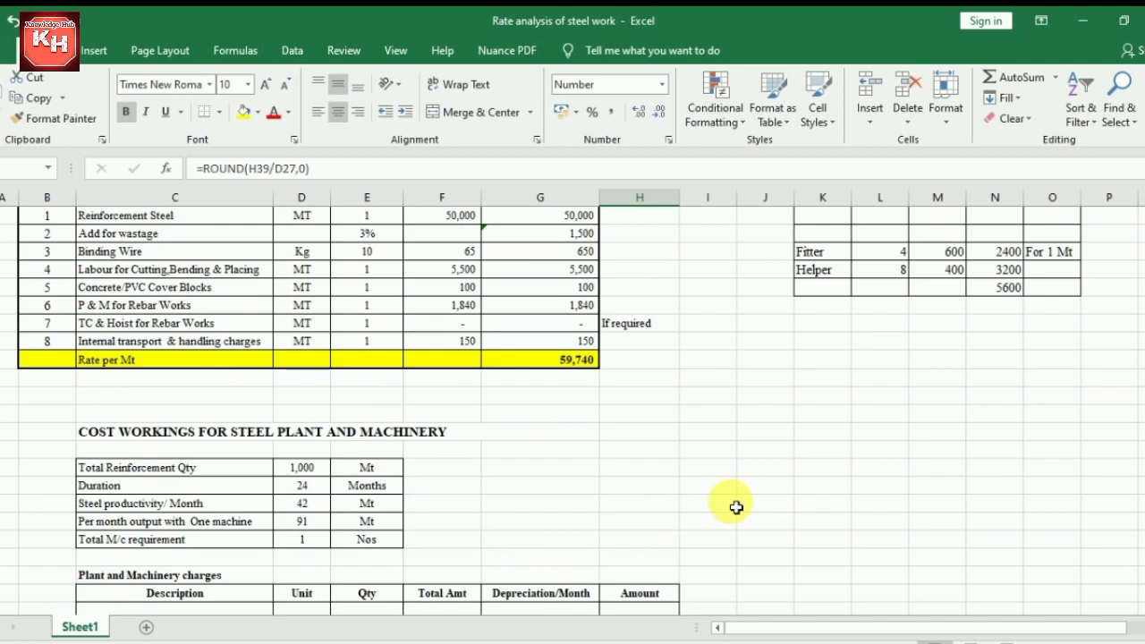
{"action": "left_click", "coordinate": [470, 498]}
{"action": "scroll", "coordinate": [617, 476], "scroll_direction": "down", "scroll_amount": 1}
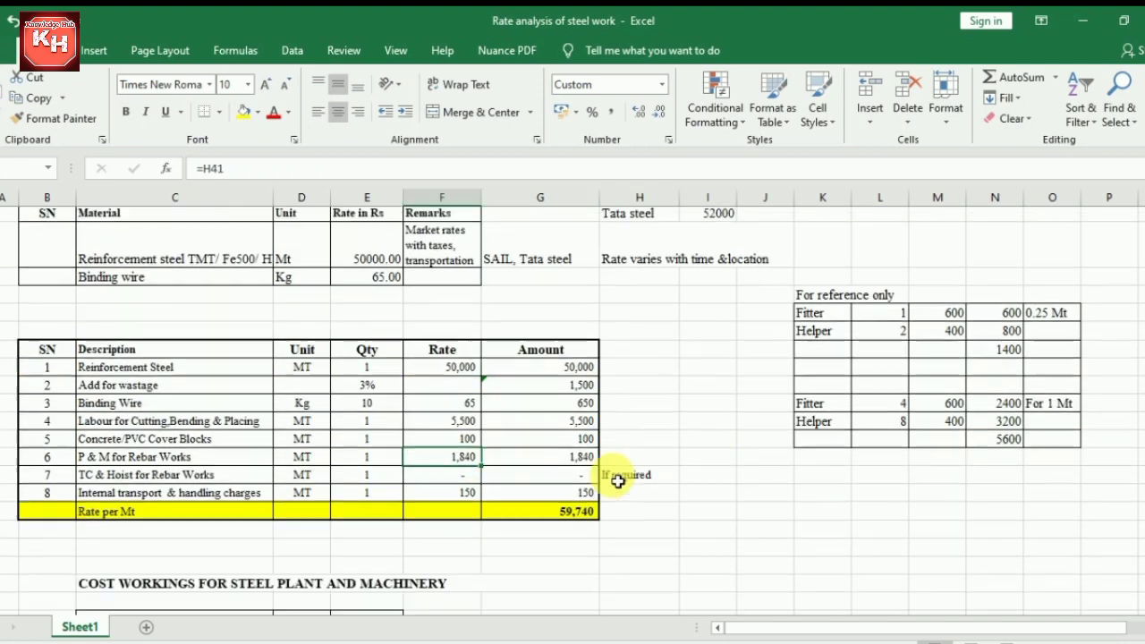
{"action": "left_click", "coordinate": [560, 498]}
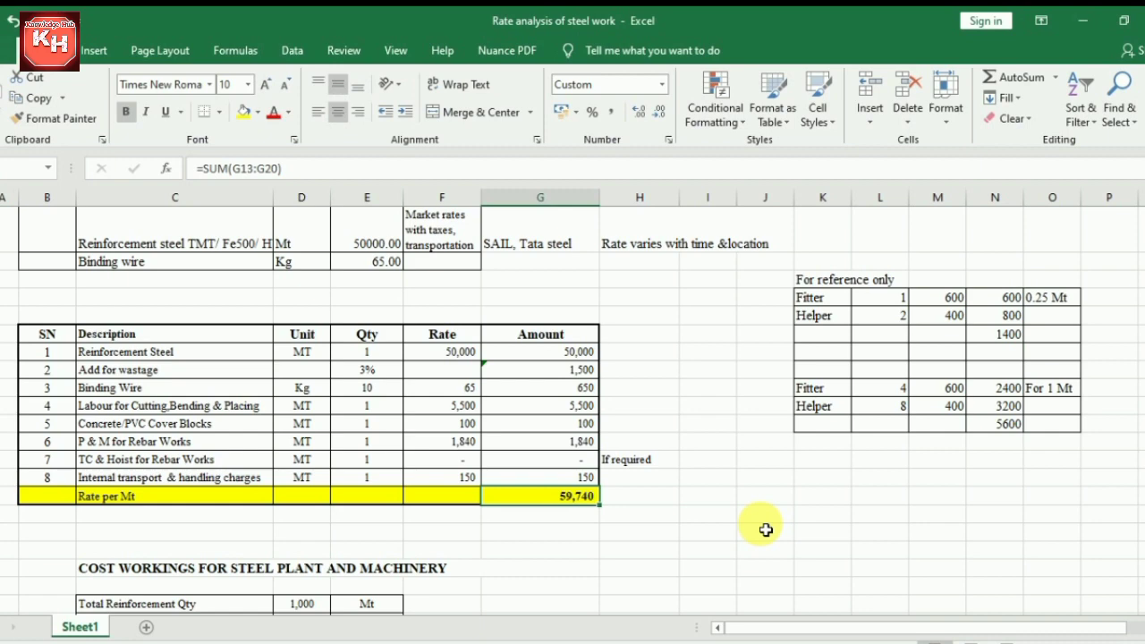
{"action": "scroll", "coordinate": [765, 530], "scroll_direction": "up", "scroll_amount": 2}
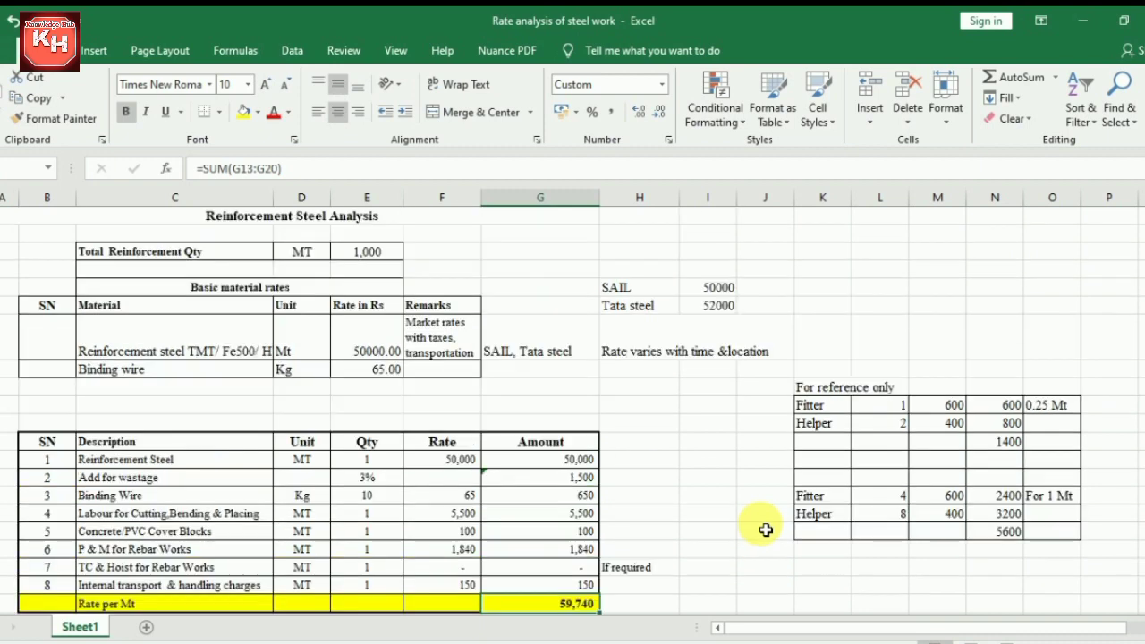
{"action": "scroll", "coordinate": [766, 529], "scroll_direction": "down", "scroll_amount": 1}
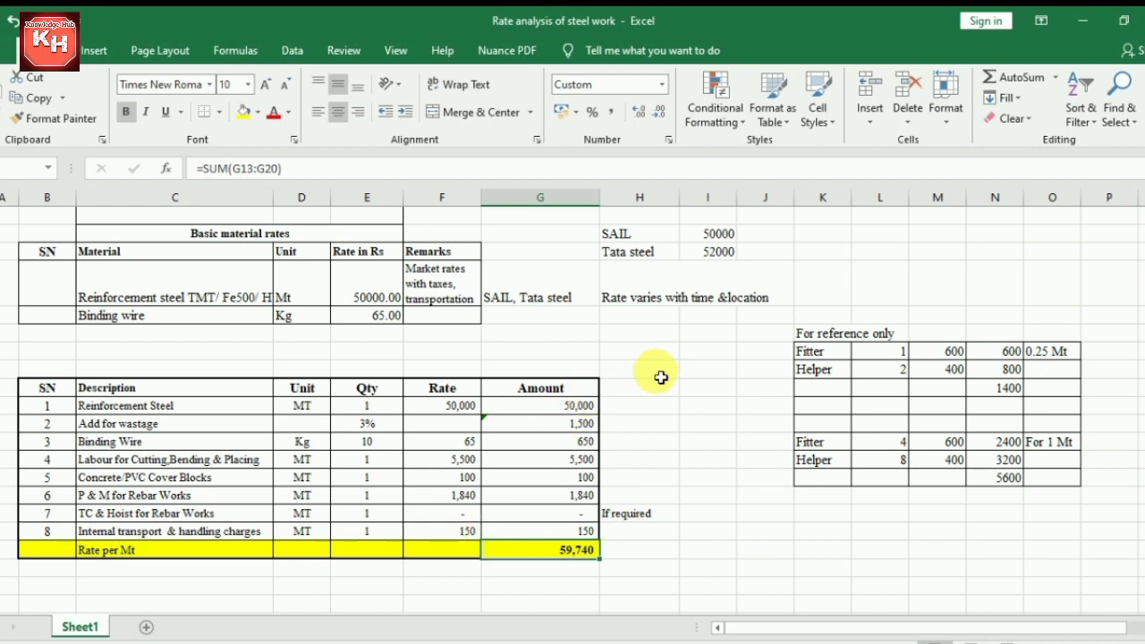
{"action": "scroll", "coordinate": [659, 377], "scroll_direction": "down", "scroll_amount": 4}
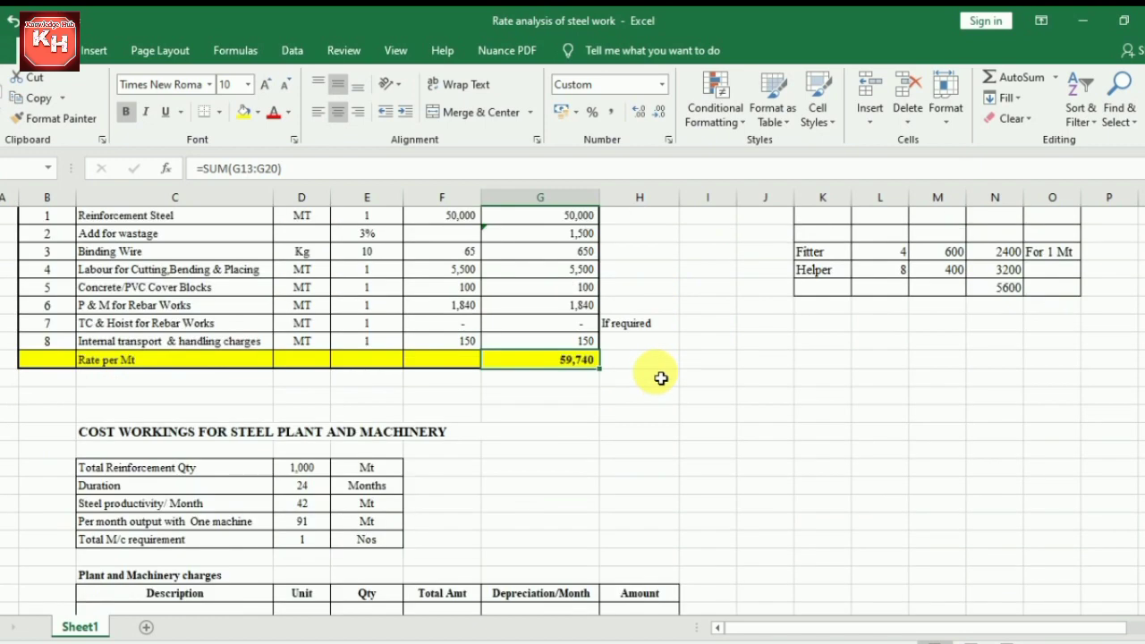
{"action": "scroll", "coordinate": [660, 378], "scroll_direction": "up", "scroll_amount": 4}
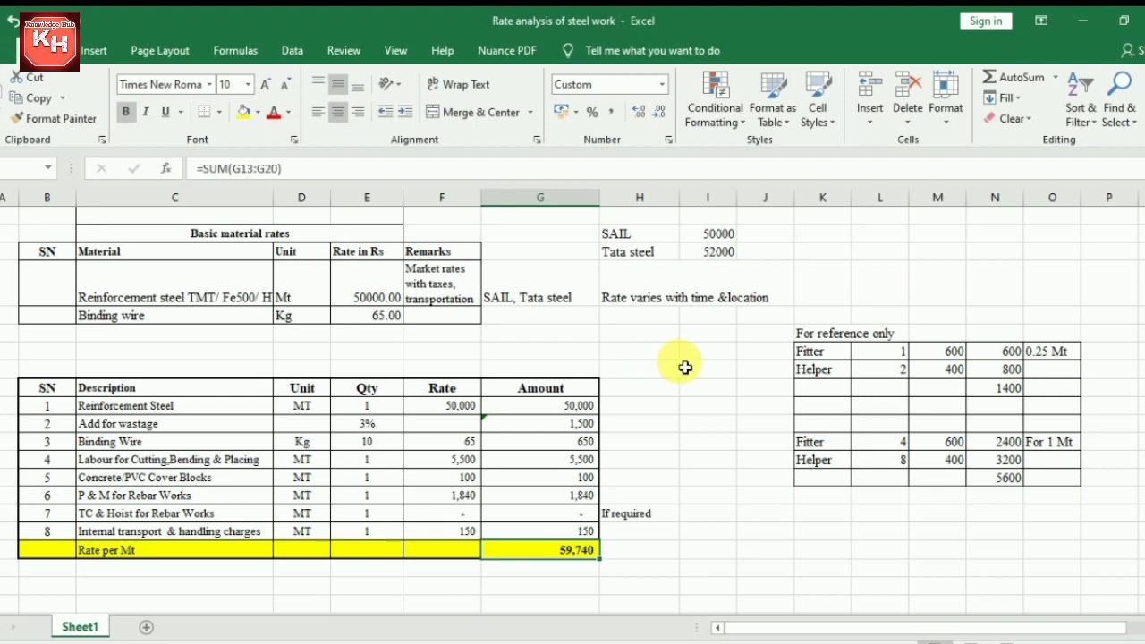
{"action": "scroll", "coordinate": [703, 365], "scroll_direction": "down", "scroll_amount": 4}
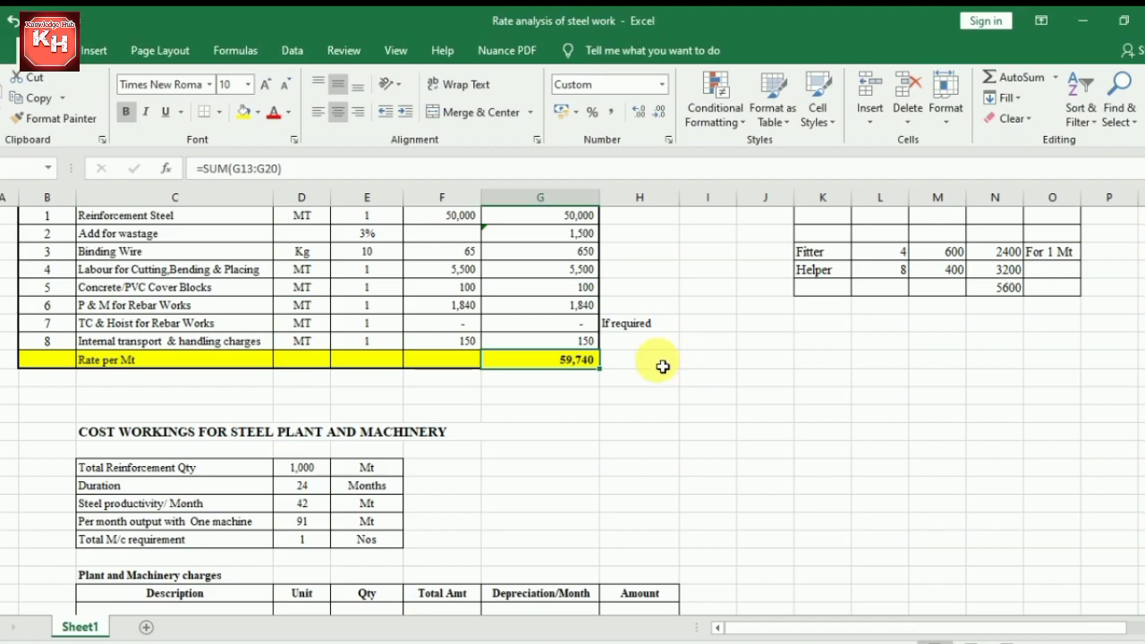
{"action": "scroll", "coordinate": [741, 491], "scroll_direction": "up", "scroll_amount": 5}
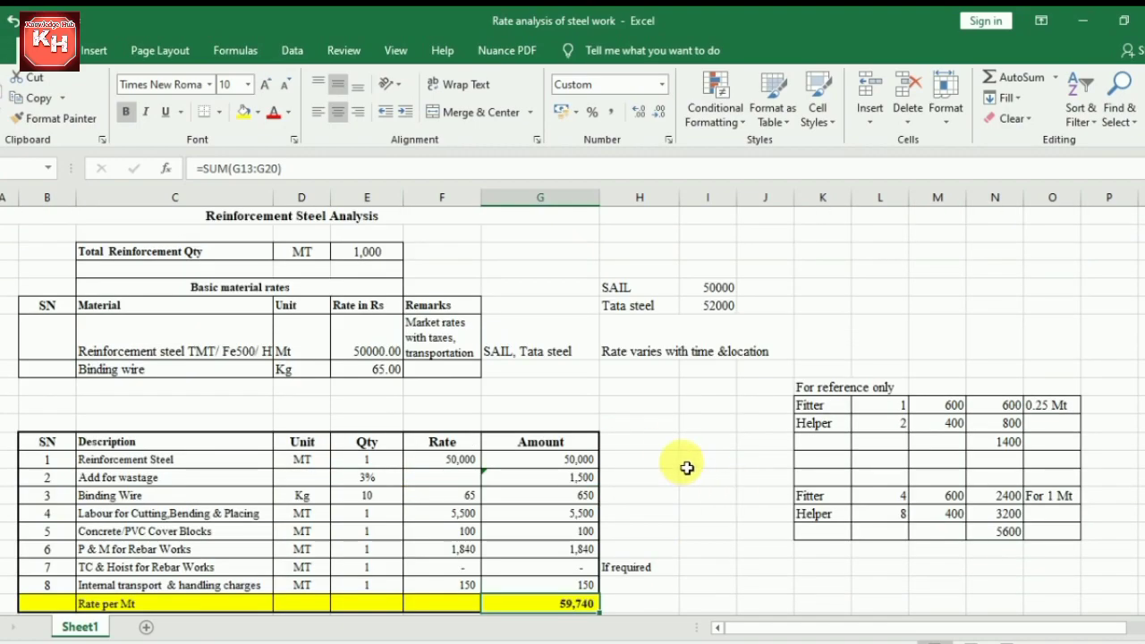